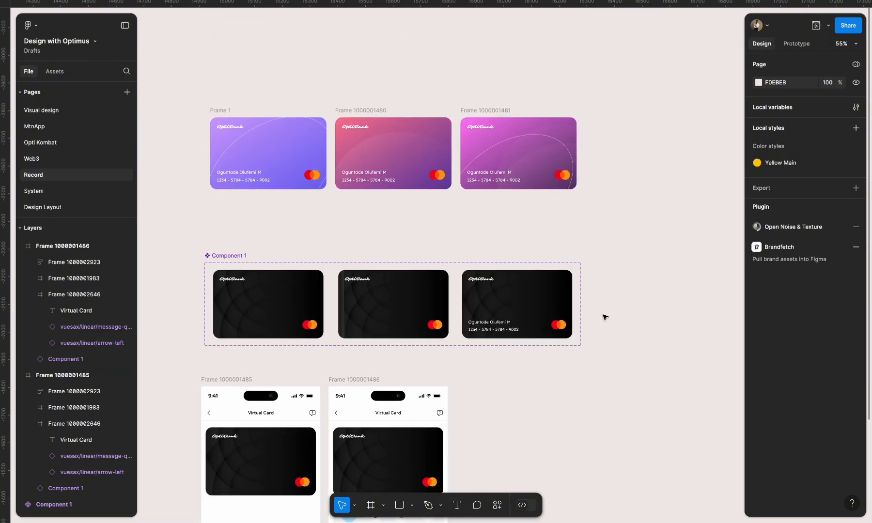
- Move the purple Frame 1 card to the empty canvas area beside the component, at about X 16460, Y -2456
{"action": "scroll", "coordinate": [409, 341], "scroll_direction": "down", "scroll_amount": 3}
{"action": "scroll", "coordinate": [348, 275], "scroll_direction": "up", "scroll_amount": 3}
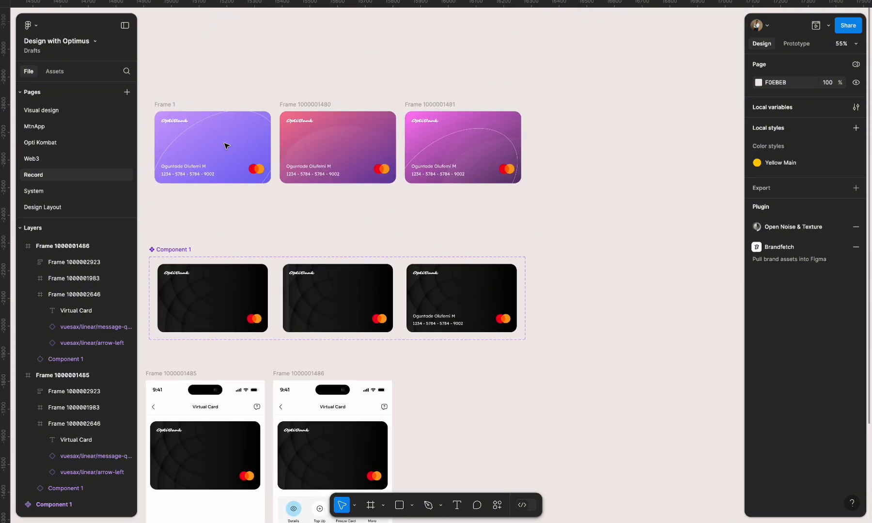
{"action": "scroll", "coordinate": [377, 150], "scroll_direction": "down", "scroll_amount": 1}
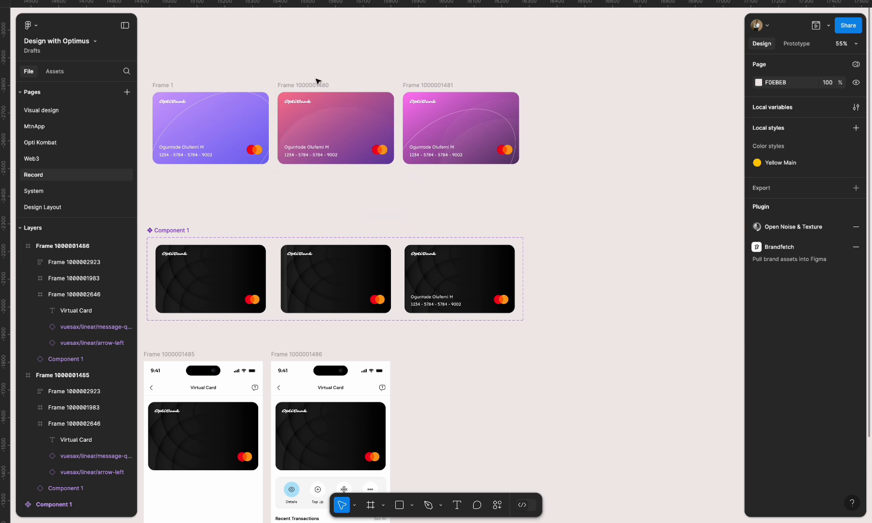
{"action": "left_click", "coordinate": [169, 87]}
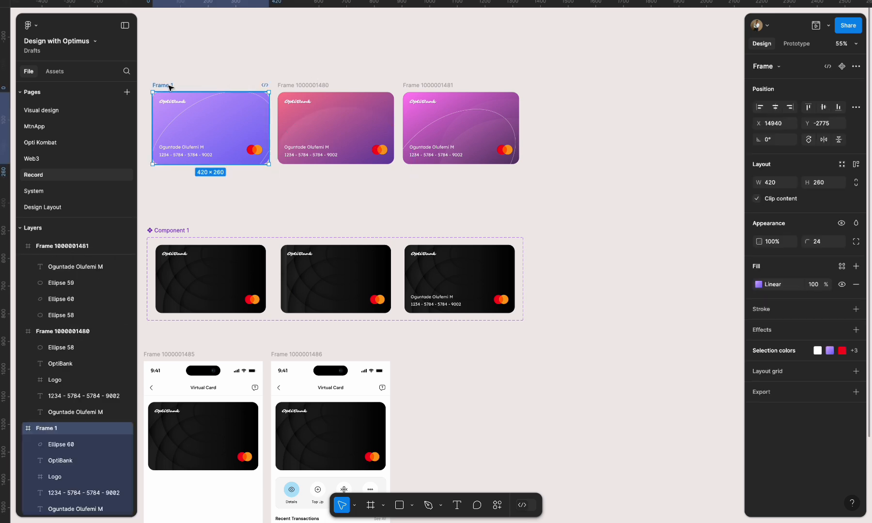
{"action": "left_click_drag", "start_coordinate": [170, 88], "coordinate": [610, 177]}
{"action": "scroll", "coordinate": [612, 175], "scroll_direction": "right", "scroll_amount": 5}
{"action": "scroll", "coordinate": [612, 175], "scroll_direction": "down", "scroll_amount": 1}
{"action": "scroll", "coordinate": [529, 148], "scroll_direction": "up", "scroll_amount": 5}
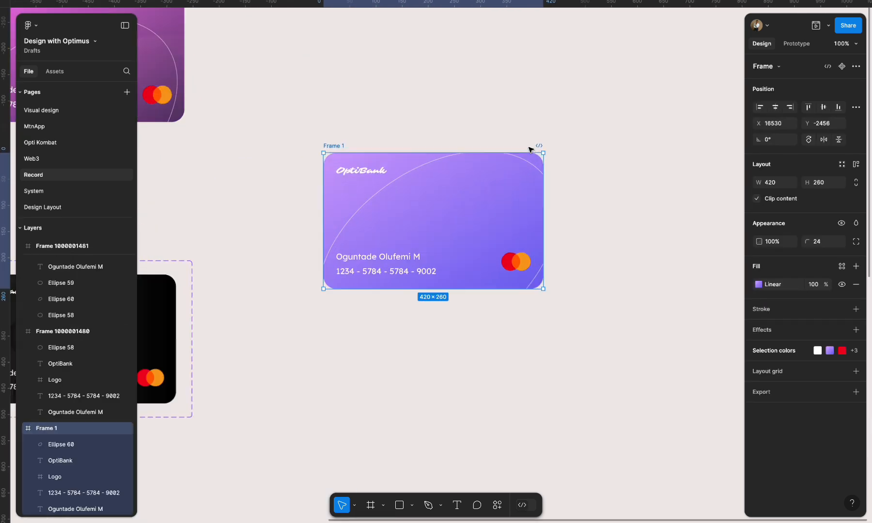
{"action": "left_click", "coordinate": [492, 109]}
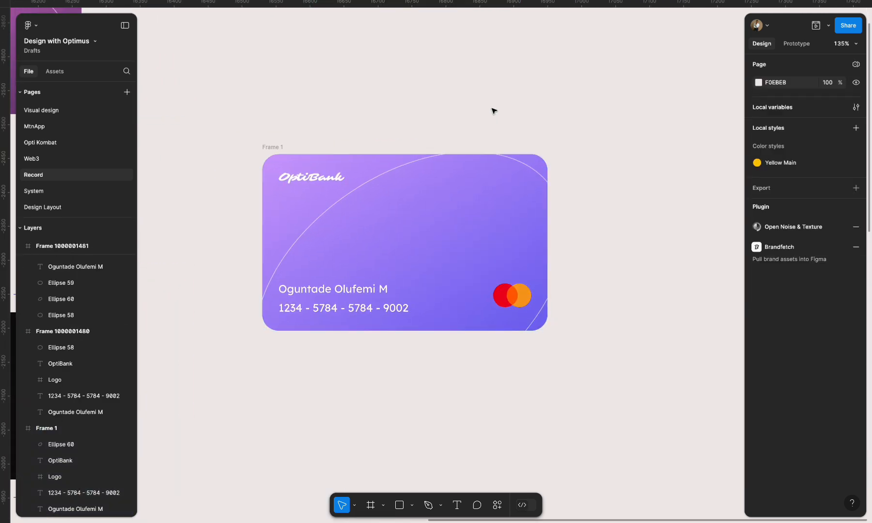
{"action": "left_click", "coordinate": [266, 148]}
{"action": "left_click_drag", "start_coordinate": [266, 149], "coordinate": [220, 149]}
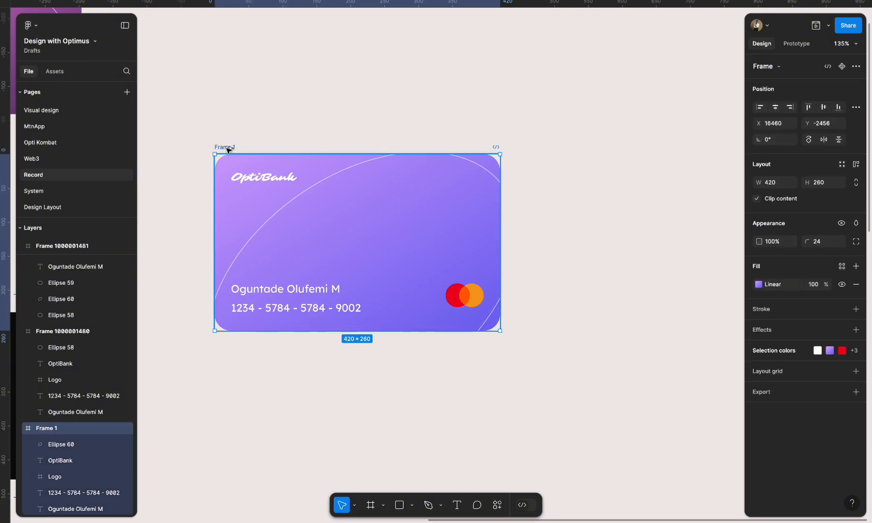
- Draw a narrow full-height rectangle across the card just past its middle, about 49 × 260 in size
{"action": "left_click", "coordinate": [400, 506]}
{"action": "left_click_drag", "start_coordinate": [374, 165], "coordinate": [398, 330]}
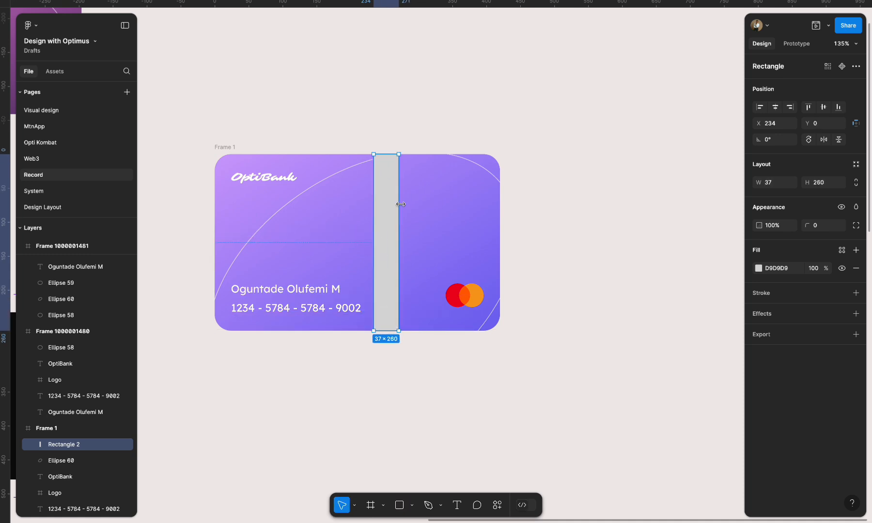
{"action": "left_click_drag", "start_coordinate": [401, 204], "coordinate": [408, 203]}
- Change the rectangle's fill to a linear gradient running horizontally, with the 0% stop on its right edge
{"action": "left_click", "coordinate": [759, 269]}
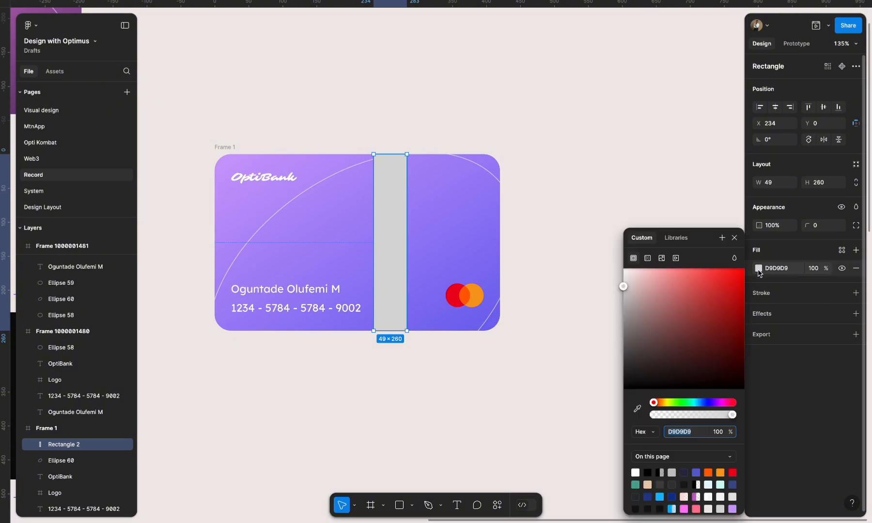
{"action": "left_click", "coordinate": [647, 258]}
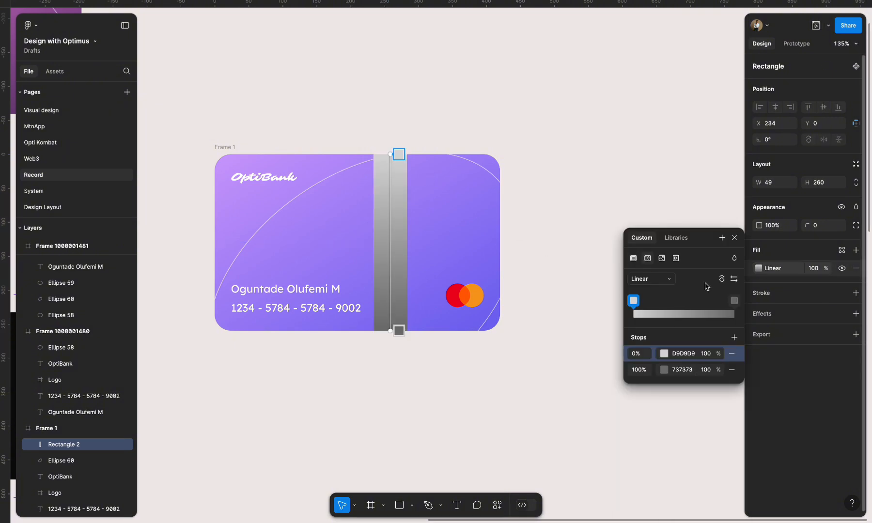
{"action": "left_click", "coordinate": [734, 279]}
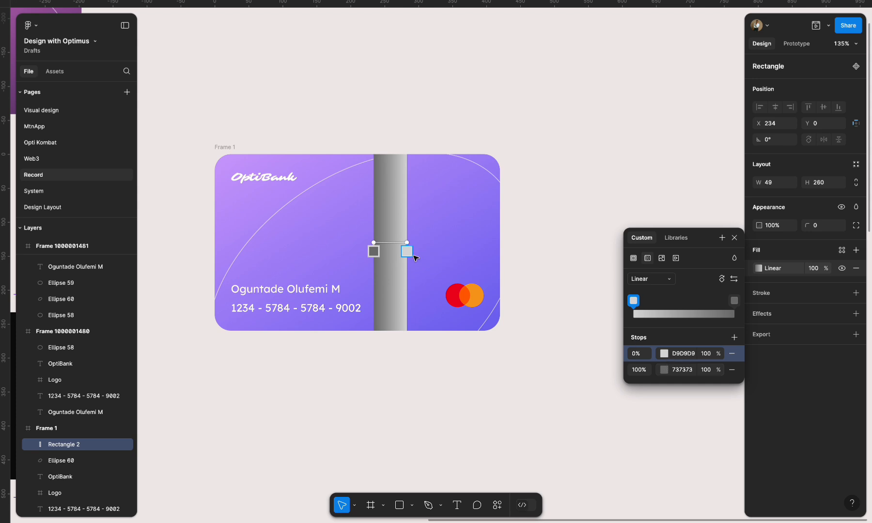
- Set the gradient's 0% stop to white FFFFFF at 0% opacity
{"action": "left_click", "coordinate": [665, 355]}
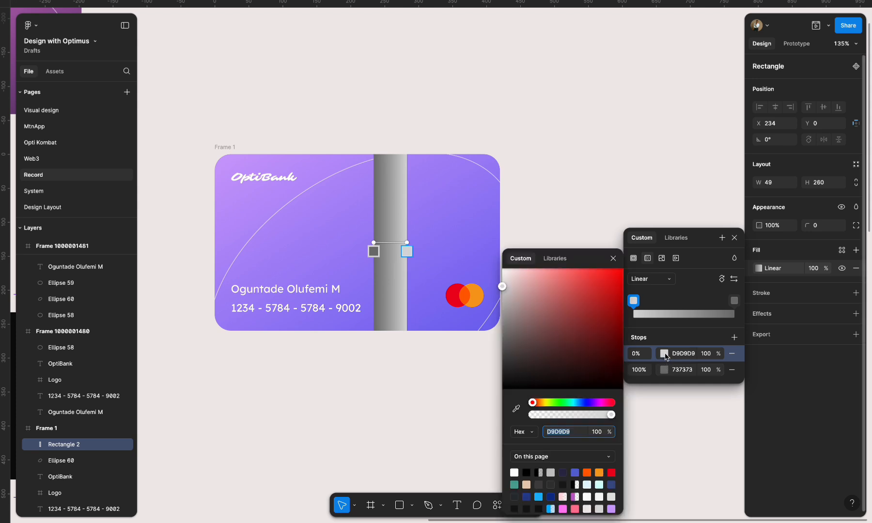
{"action": "left_click_drag", "start_coordinate": [503, 283], "coordinate": [502, 268]}
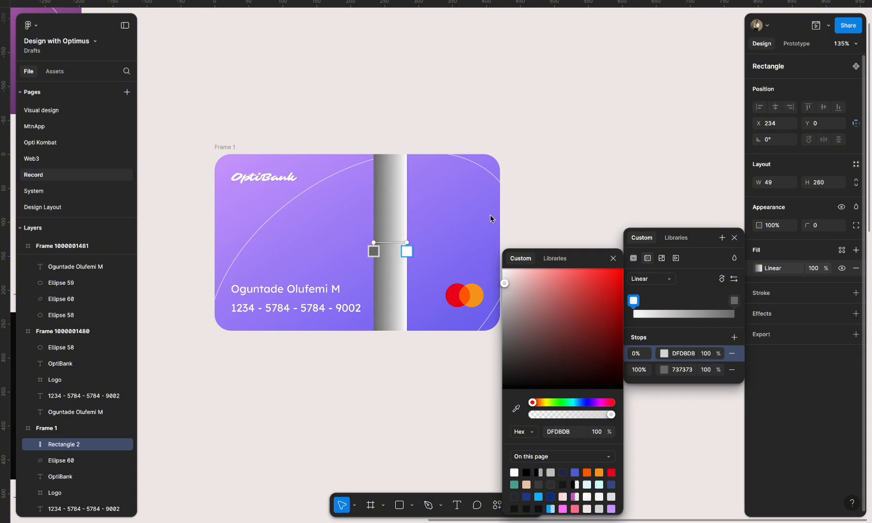
{"action": "left_click", "coordinate": [609, 416]}
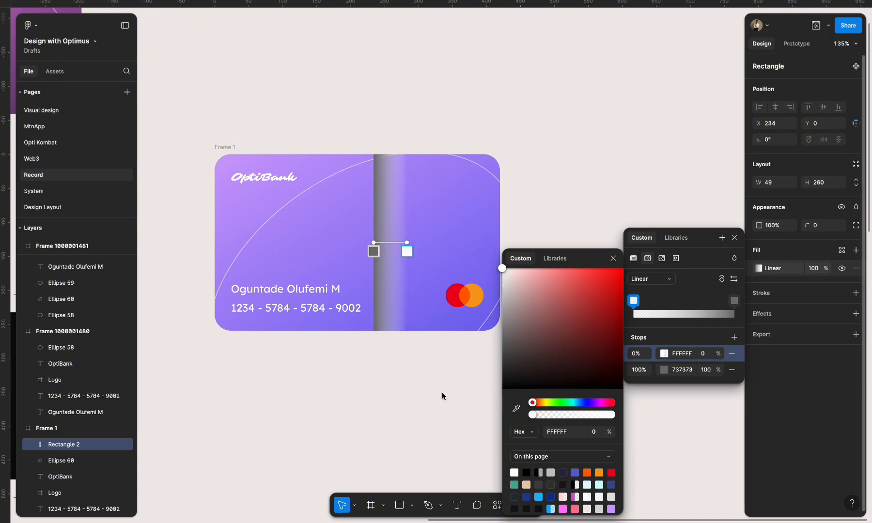
- Set the gradient's 100% stop to white FFFFFF at 19% opacity and close the fill settings
{"action": "left_click", "coordinate": [667, 371]}
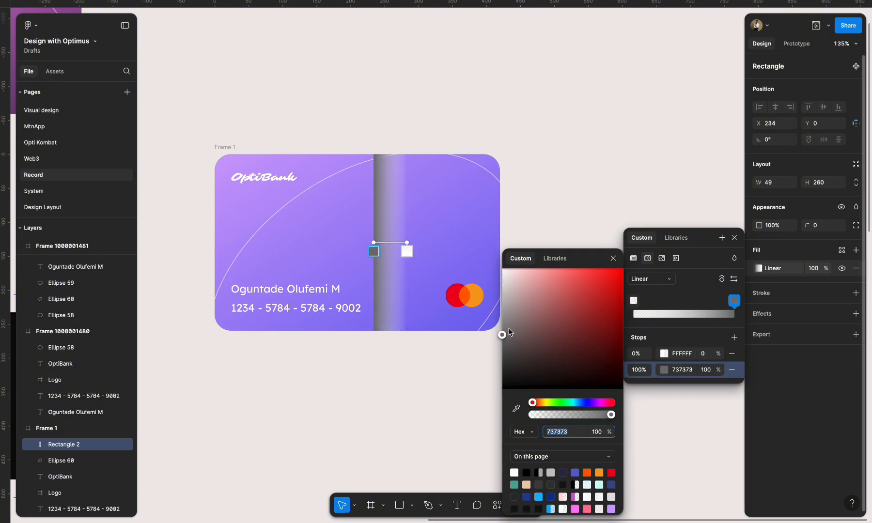
{"action": "left_click_drag", "start_coordinate": [504, 336], "coordinate": [502, 253]}
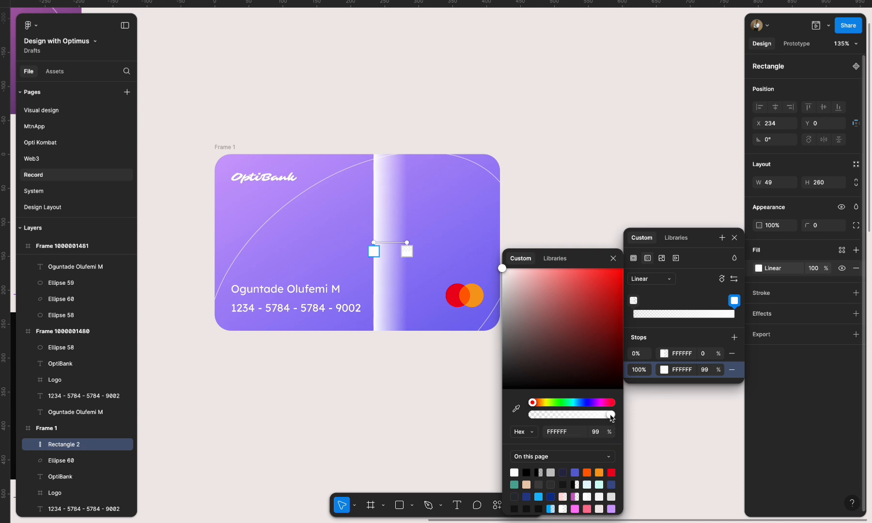
{"action": "left_click_drag", "start_coordinate": [611, 415], "coordinate": [549, 415]}
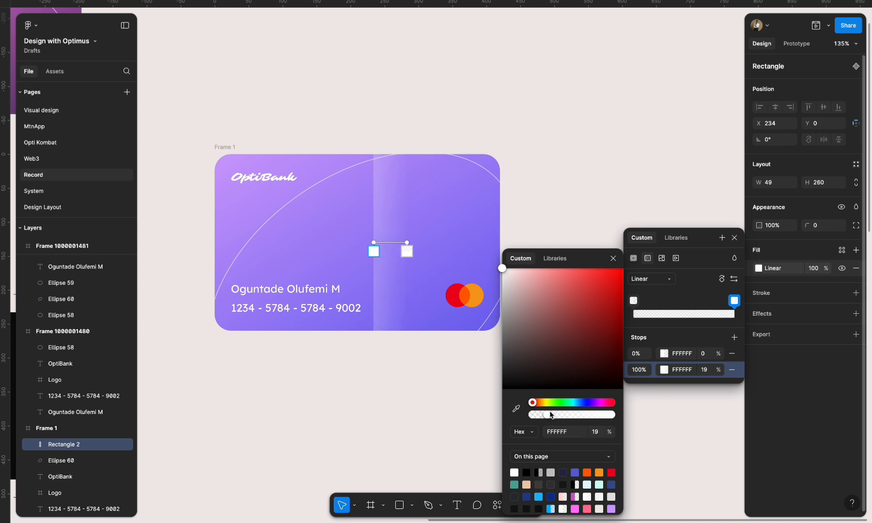
{"action": "left_click", "coordinate": [735, 238]}
{"action": "left_click", "coordinate": [693, 226]}
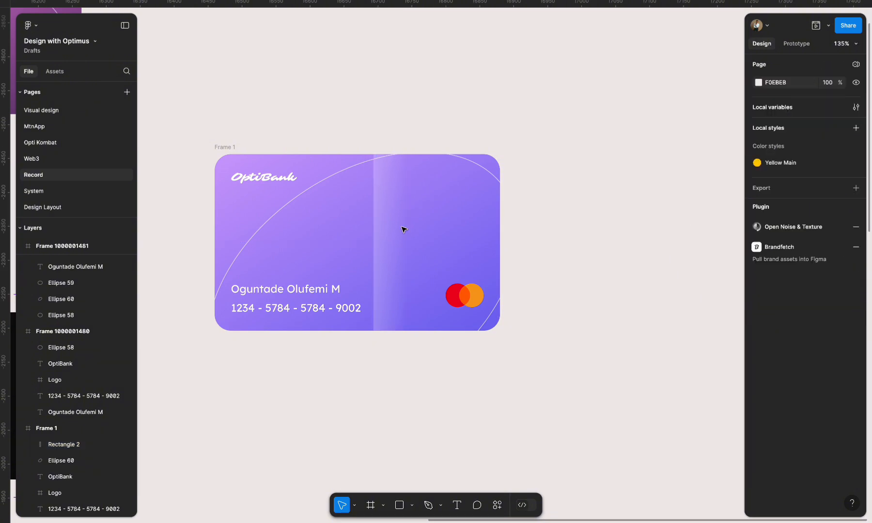
- Flip the gradient rectangle on the card horizontally
{"action": "left_click", "coordinate": [390, 228]}
{"action": "right_click", "coordinate": [390, 228]}
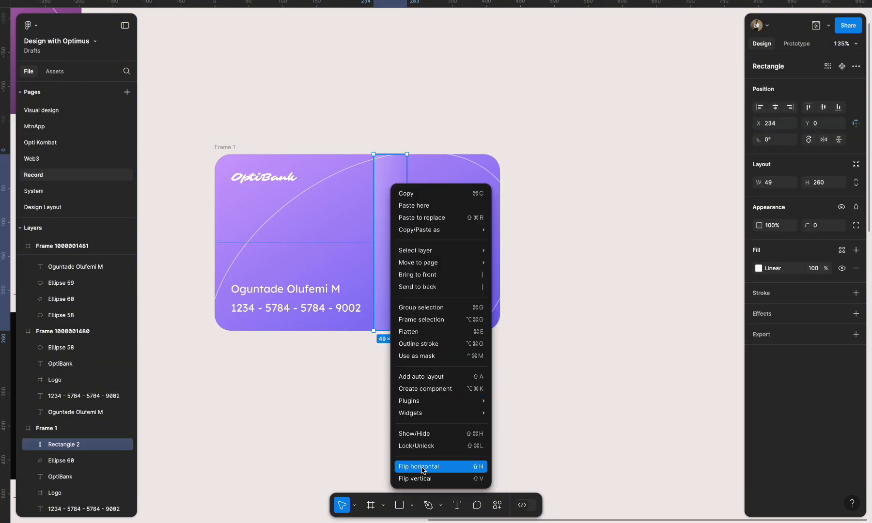
{"action": "left_click", "coordinate": [423, 467]}
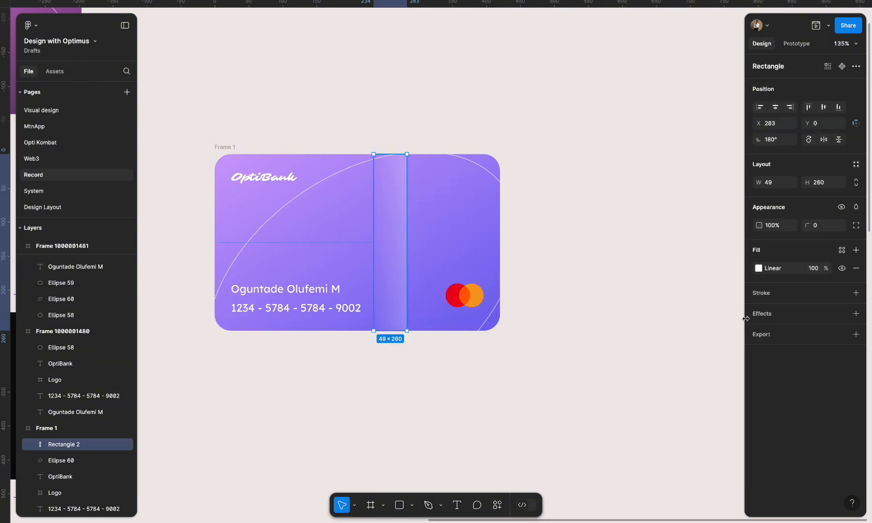
- Try adding an effect to the gradient rectangle and switching it to Background blur, and undo the effect
{"action": "left_click", "coordinate": [754, 321]}
{"action": "left_click", "coordinate": [778, 334]}
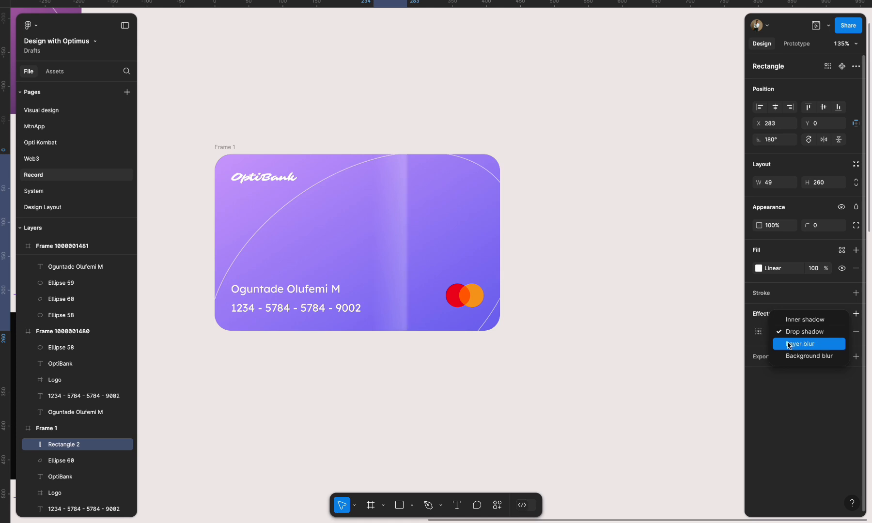
{"action": "left_click", "coordinate": [637, 316]}
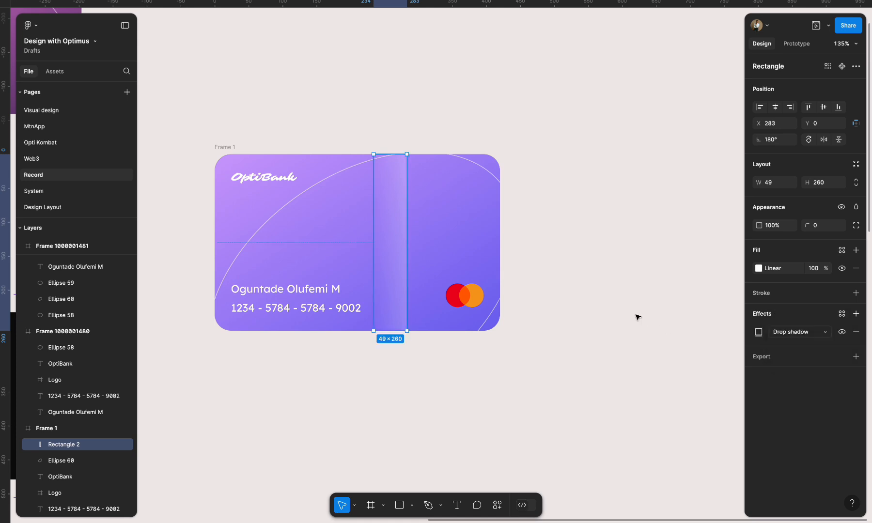
{"action": "left_click", "coordinate": [795, 334]}
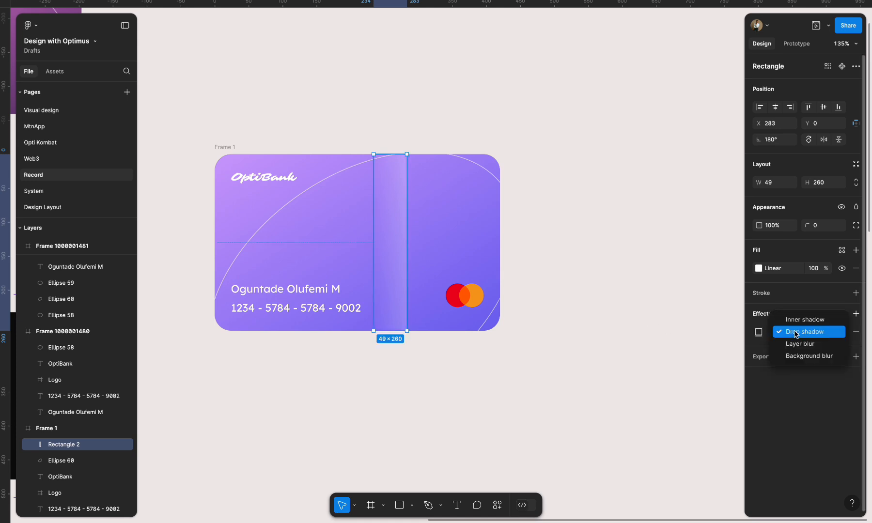
{"action": "left_click", "coordinate": [799, 357]}
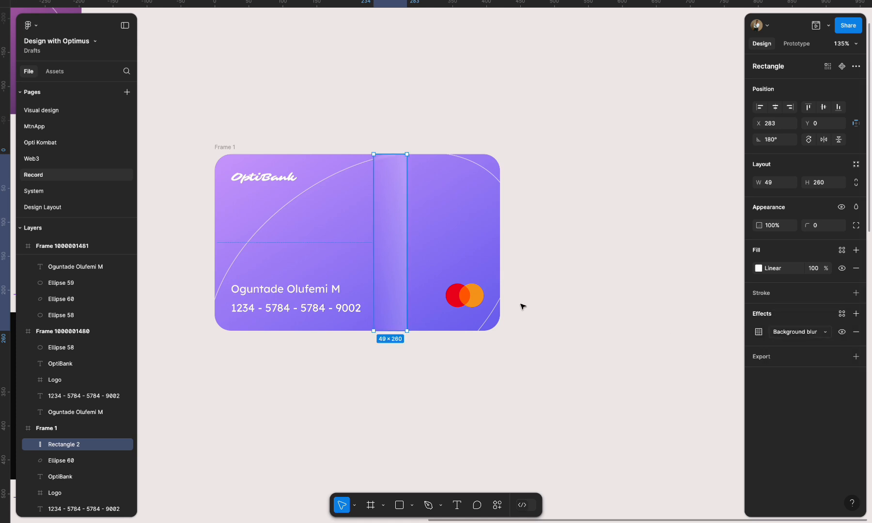
{"action": "left_click", "coordinate": [594, 312]}
{"action": "key", "text": "ctrl+z"}
{"action": "key", "text": "ctrl+z"}
{"action": "key", "text": "ctrl+z"}
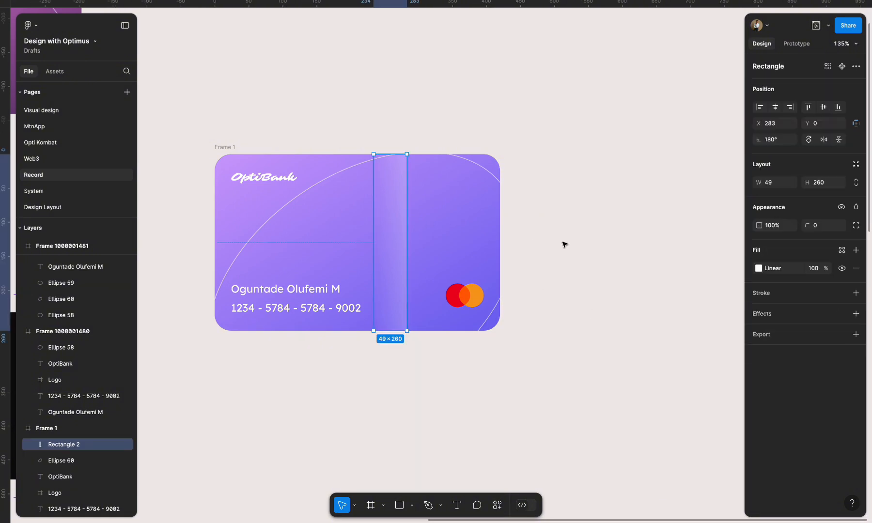
- Wrap the cardholder name and card number in an auto layout and align it with the card logo on their vertical centers
{"action": "left_click", "coordinate": [398, 214]}
{"action": "left_click", "coordinate": [305, 289]}
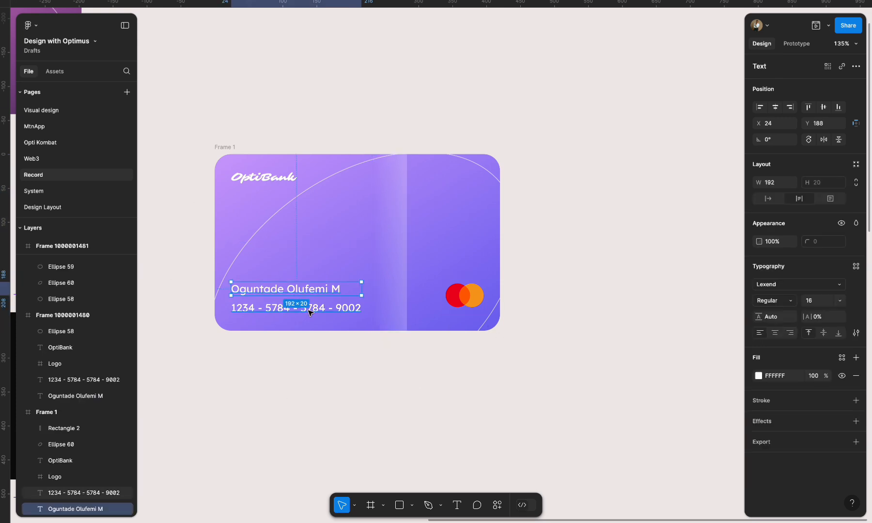
{"action": "left_click", "coordinate": [310, 310], "text": "shift"}
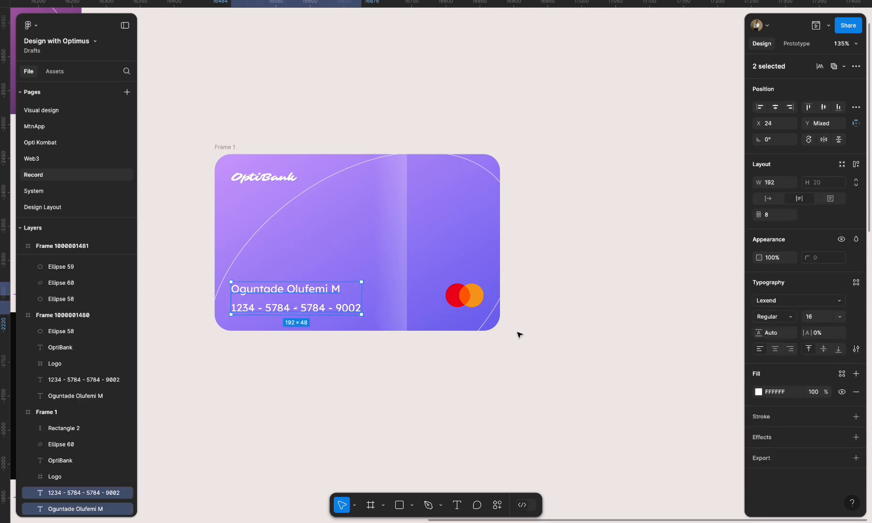
{"action": "key", "text": "shift+a"}
{"action": "left_click", "coordinate": [472, 301], "text": "shift"}
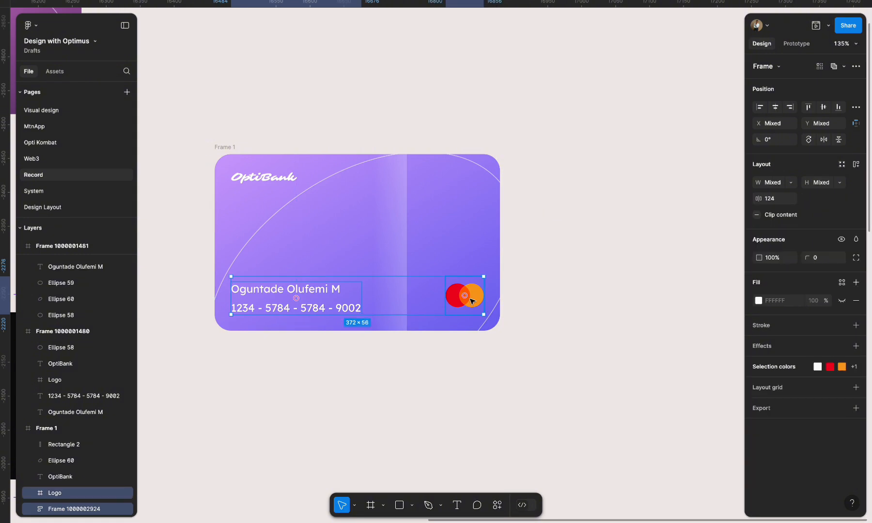
{"action": "key", "text": "alt+v"}
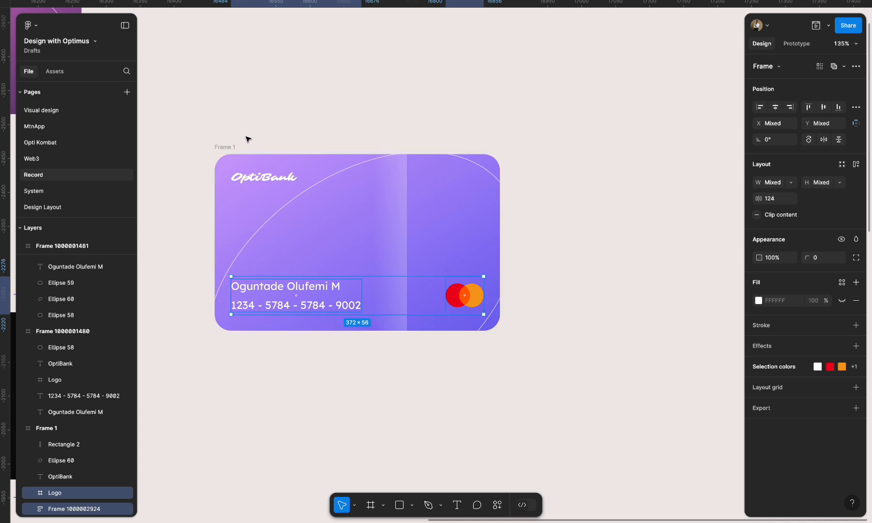
- Frame the OptiBank text, cardholder details and card logo together, and widen the new frame on both sides to about 383 × 212
{"action": "left_click", "coordinate": [262, 178]}
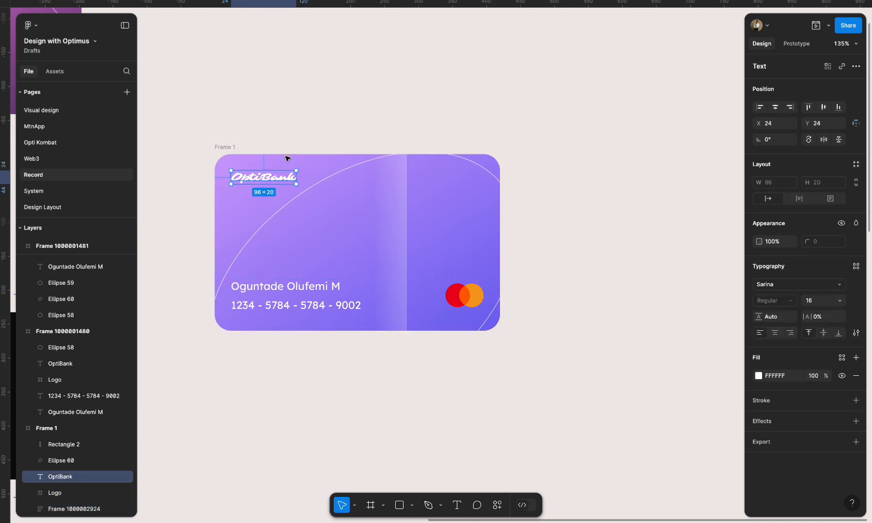
{"action": "left_click", "coordinate": [571, 321]}
{"action": "left_click", "coordinate": [286, 184]}
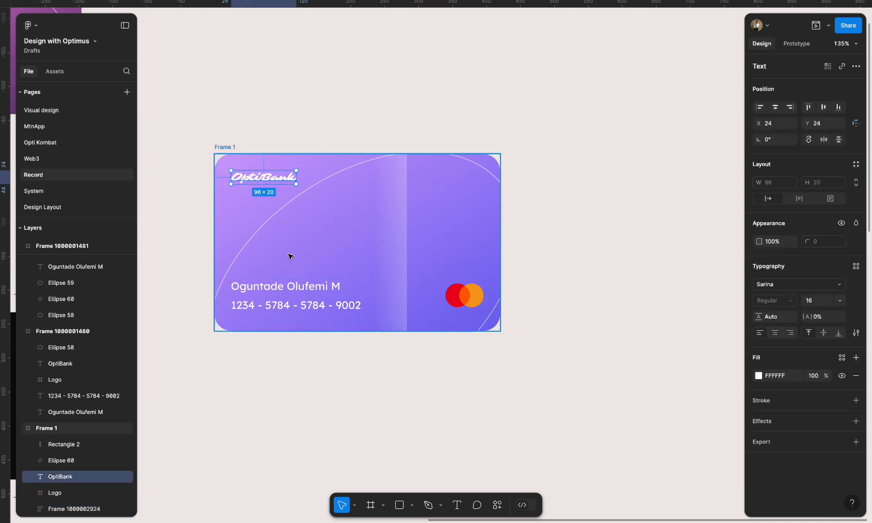
{"action": "left_click", "coordinate": [294, 291], "text": "shift"}
{"action": "left_click", "coordinate": [473, 297], "text": "shift"}
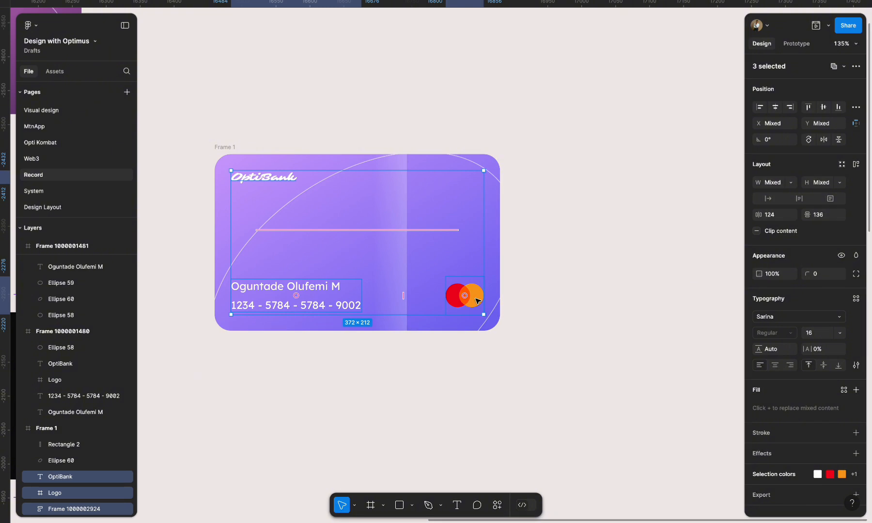
{"action": "right_click", "coordinate": [476, 296]}
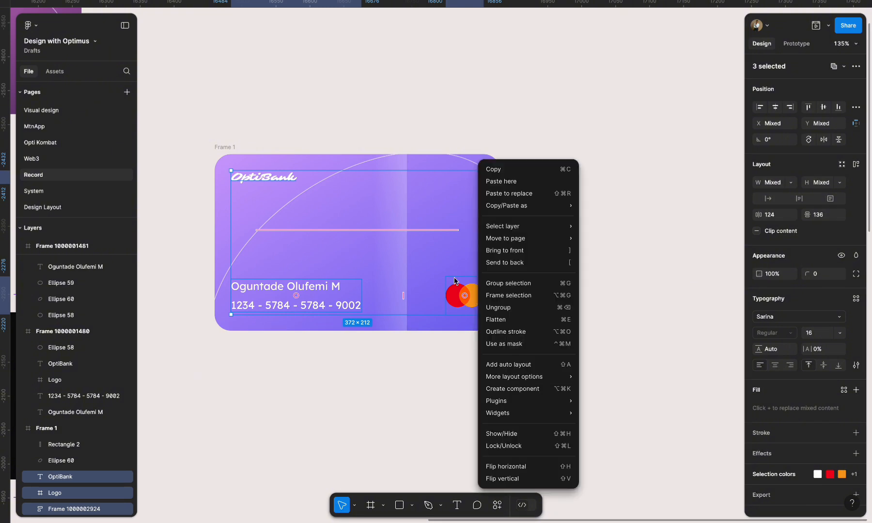
{"action": "left_click", "coordinate": [526, 297]}
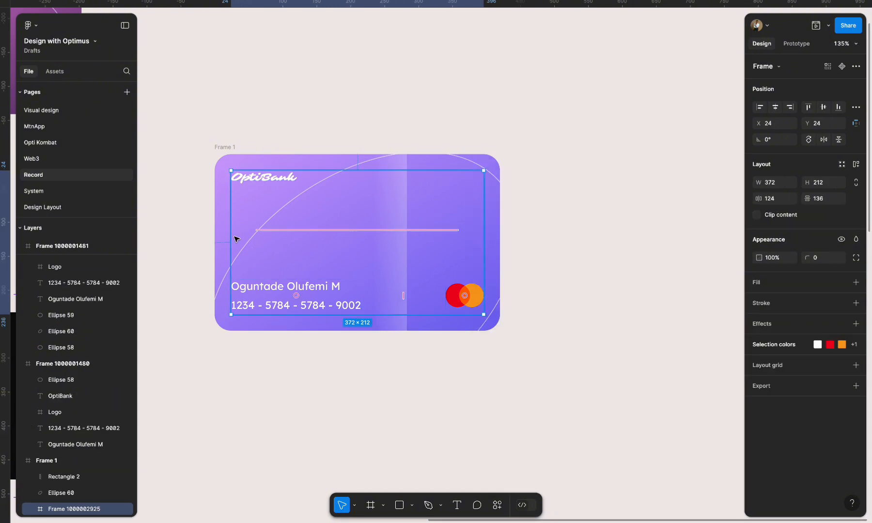
{"action": "left_click_drag", "start_coordinate": [230, 235], "coordinate": [227, 235]}
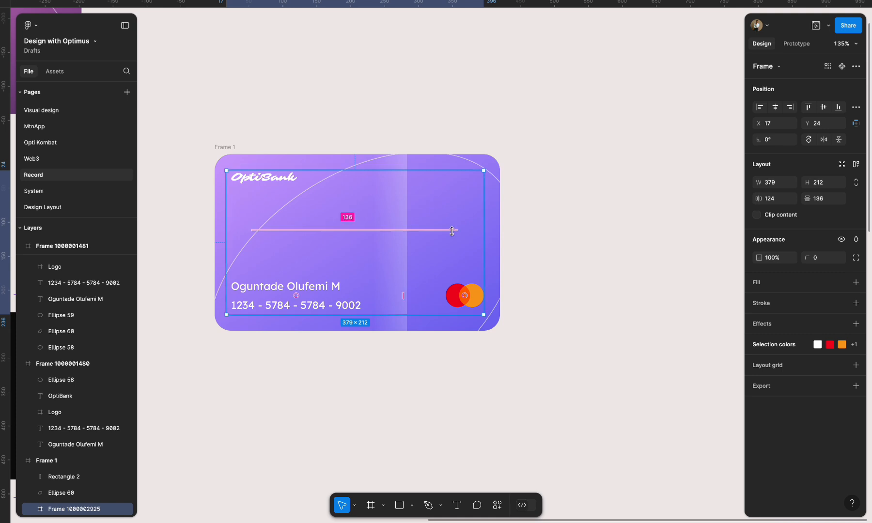
{"action": "left_click_drag", "start_coordinate": [482, 233], "coordinate": [487, 233]}
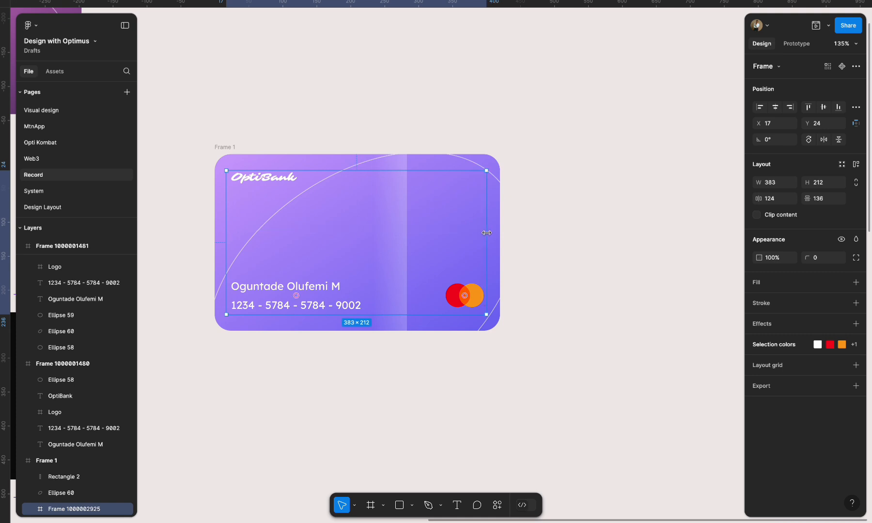
- Move the translucent gradient strip past the card's left edge, to X 1
{"action": "left_click", "coordinate": [558, 236]}
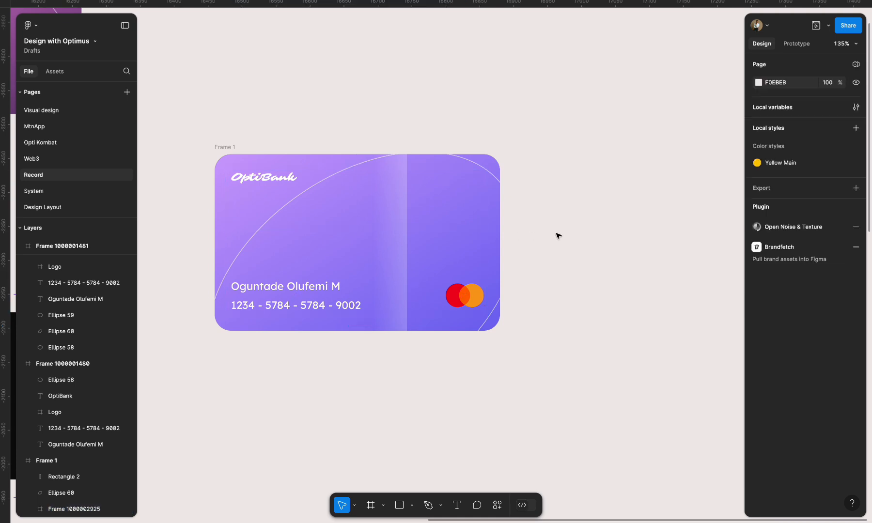
{"action": "left_click", "coordinate": [400, 188]}
{"action": "left_click_drag", "start_coordinate": [400, 188], "coordinate": [236, 187]}
{"action": "key", "text": "shift+Left"}
{"action": "key", "text": "shift+Left"}
{"action": "key", "text": "shift+Left"}
{"action": "key", "text": "shift+Left"}
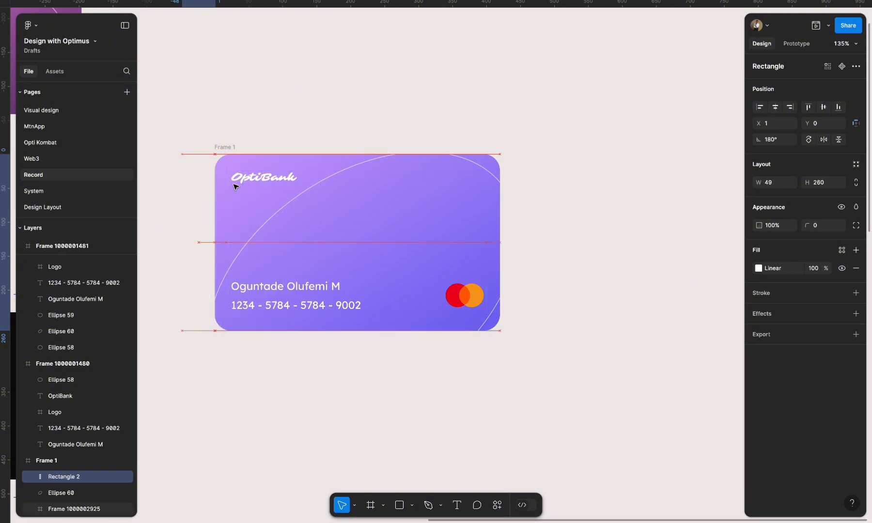
{"action": "left_click", "coordinate": [546, 214]}
{"action": "scroll", "coordinate": [542, 214], "scroll_direction": "down", "scroll_amount": 2}
{"action": "left_click", "coordinate": [284, 157]}
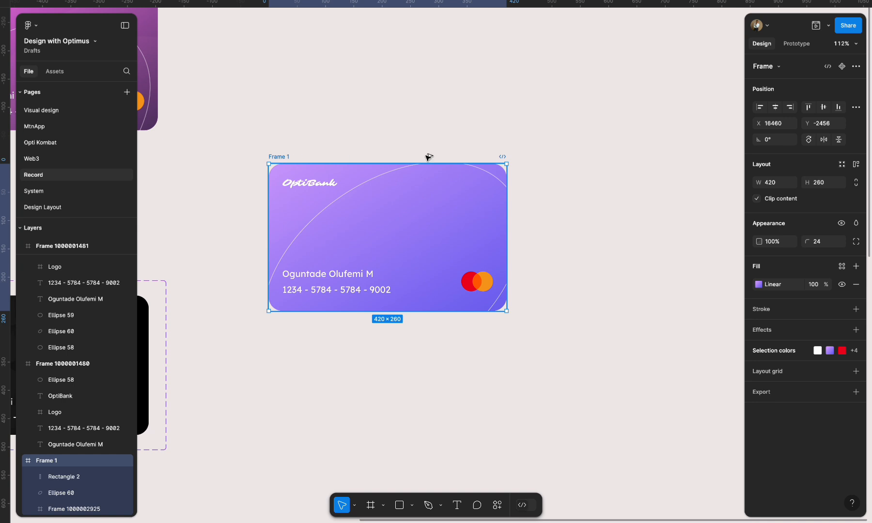
{"action": "left_click_drag", "start_coordinate": [429, 157], "coordinate": [539, 157]}
{"action": "scroll", "coordinate": [538, 157], "scroll_direction": "right", "scroll_amount": 3}
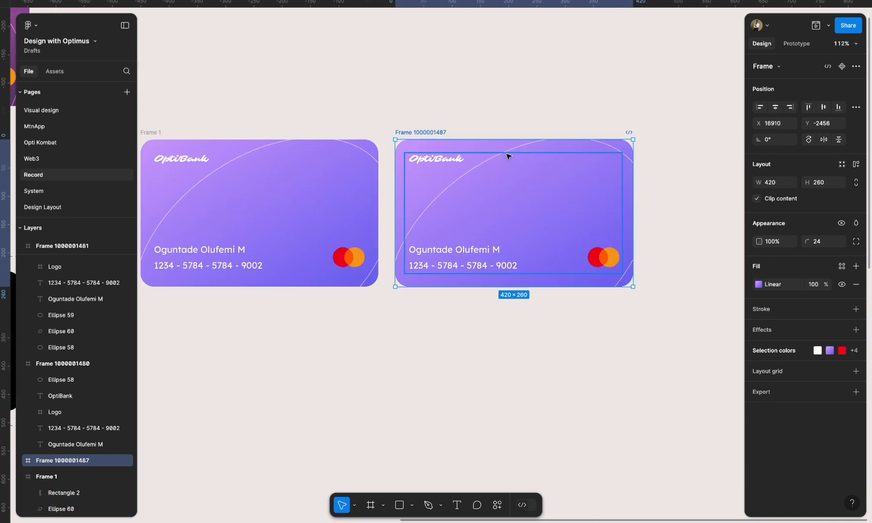
{"action": "left_click", "coordinate": [21, 461]}
{"action": "left_click", "coordinate": [62, 477]}
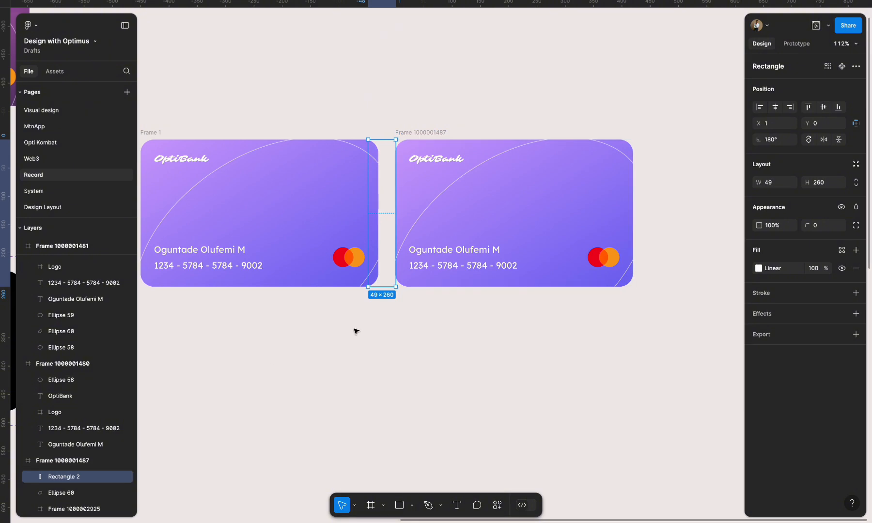
{"action": "scroll", "coordinate": [328, 285], "scroll_direction": "left", "scroll_amount": 3}
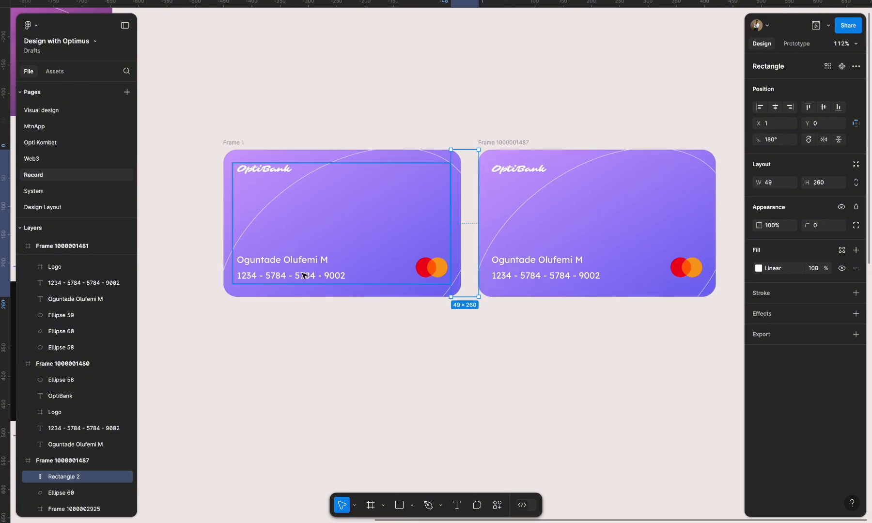
{"action": "left_click", "coordinate": [287, 264]}
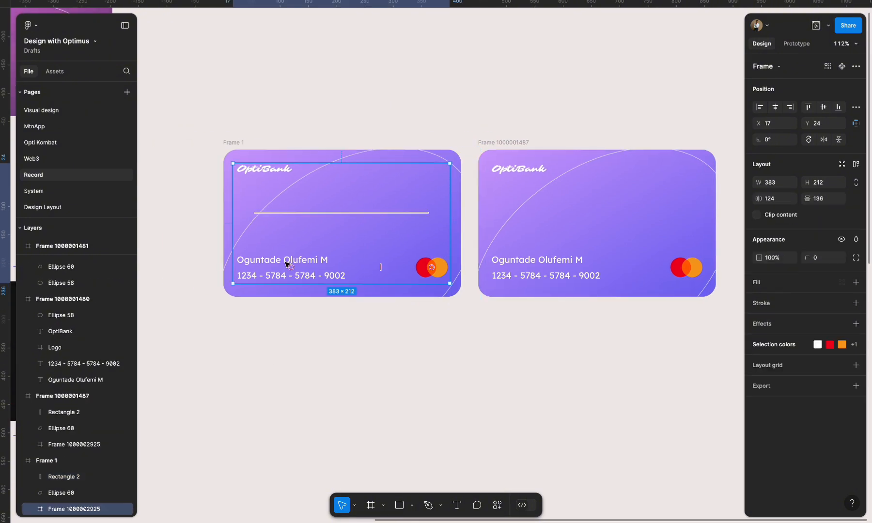
{"action": "left_click", "coordinate": [509, 144]}
{"action": "key", "text": "Delete"}
- Narrow the frame holding the card's text and logo to 7 × 212 from its right edge and clip its content
{"action": "left_click", "coordinate": [283, 190]}
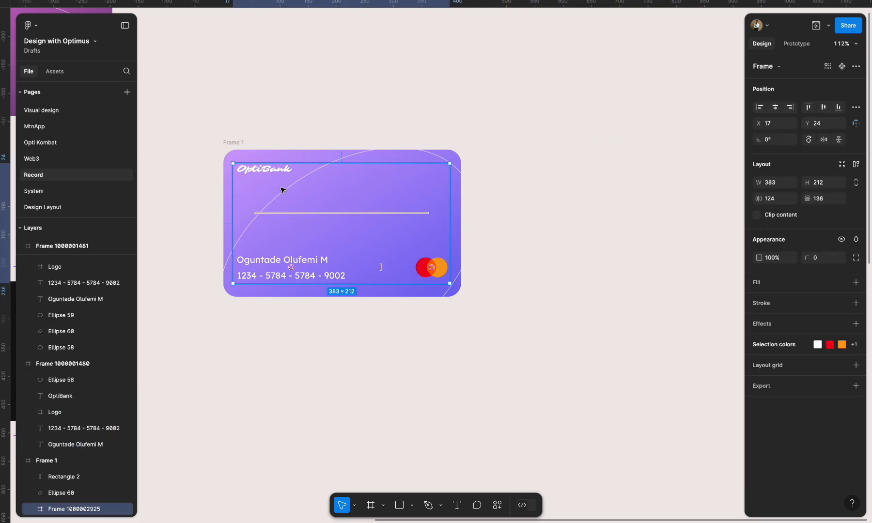
{"action": "left_click_drag", "start_coordinate": [450, 194], "coordinate": [238, 178]}
{"action": "left_click", "coordinate": [791, 214]}
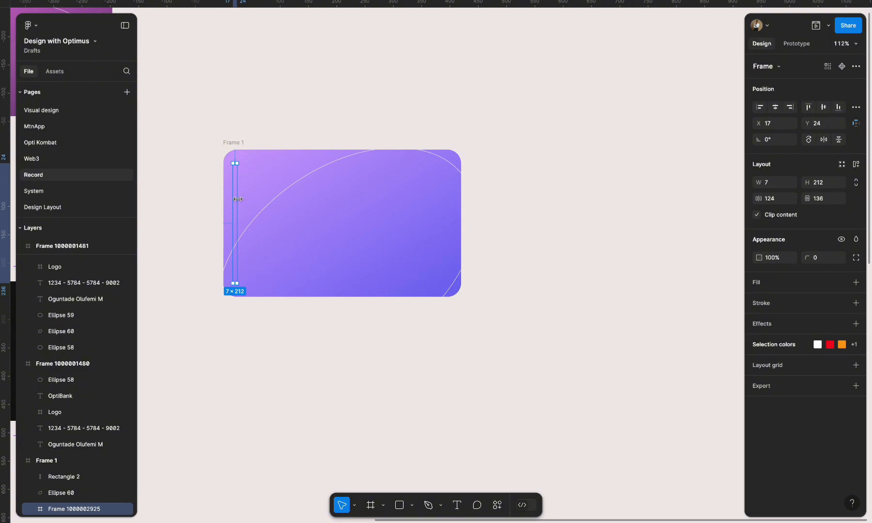
- Duplicate the card to its right and shift the copy's gradient strip 20 px into the card, to X 21
{"action": "left_click_drag", "start_coordinate": [233, 142], "coordinate": [494, 145]}
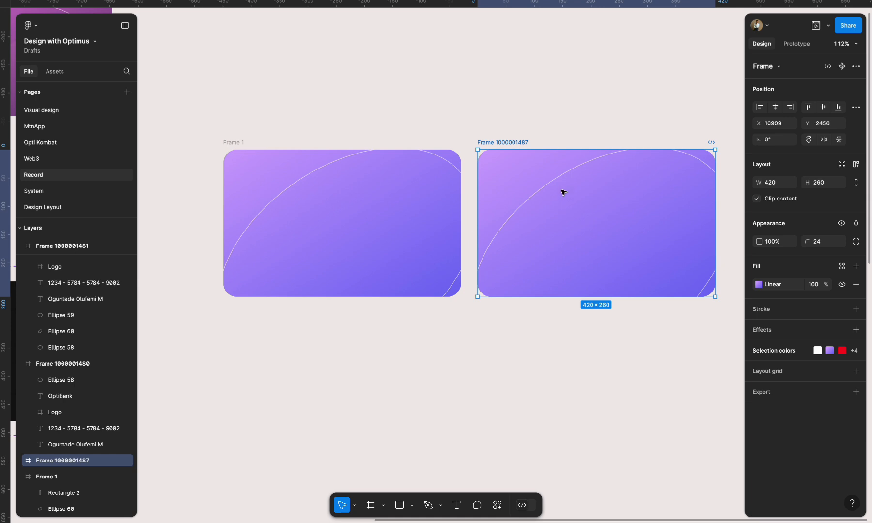
{"action": "scroll", "coordinate": [564, 192], "scroll_direction": "up", "scroll_amount": 3}
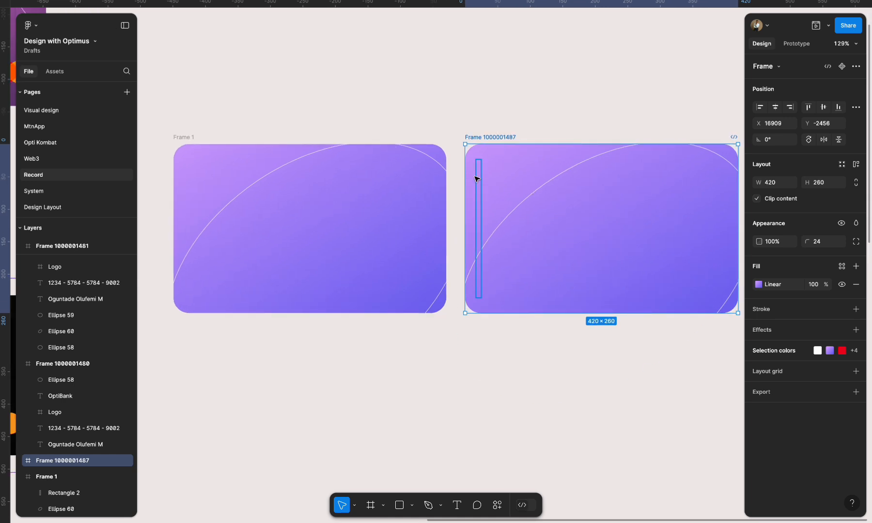
{"action": "left_click", "coordinate": [22, 462]}
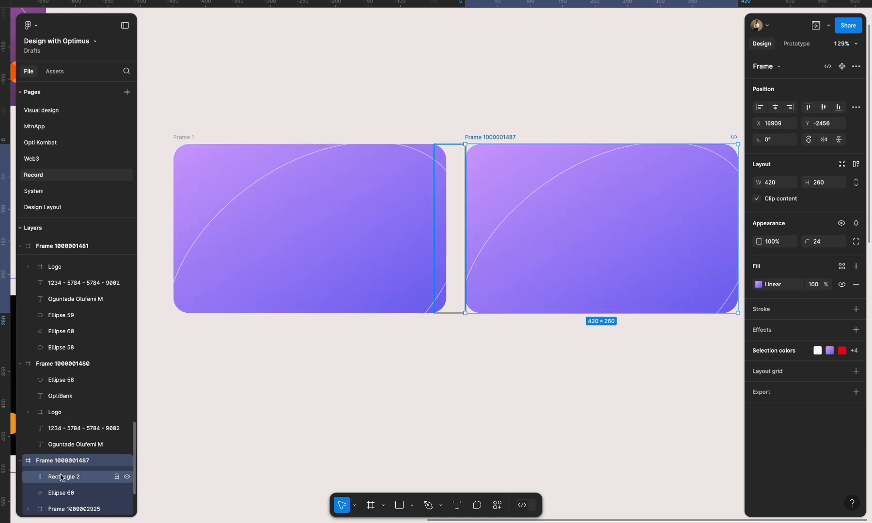
{"action": "left_click", "coordinate": [62, 477]}
{"action": "key", "text": "shift+Right"}
{"action": "key", "text": "shift+Right"}
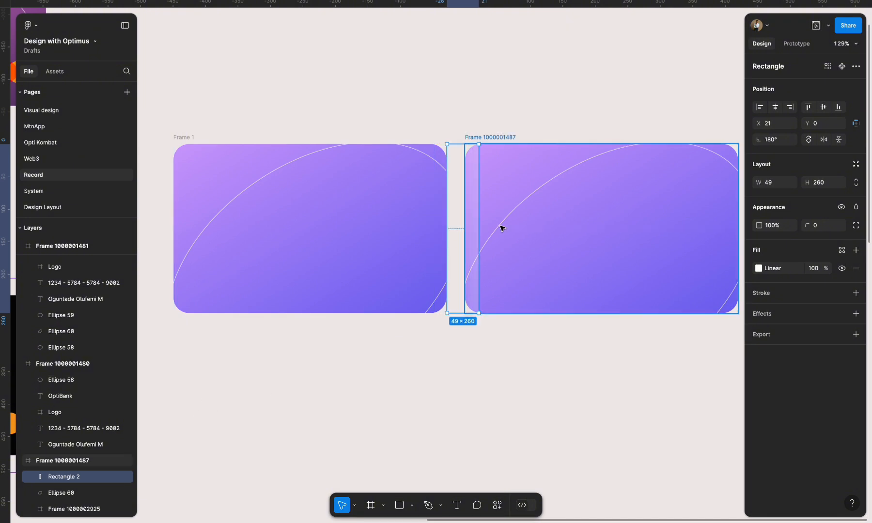
- Widen the second card's gradient strip to 52 so its right edge meets the narrow content frame's right edge at X 24
{"action": "scroll", "coordinate": [66, 495], "scroll_direction": "down", "scroll_amount": 2}
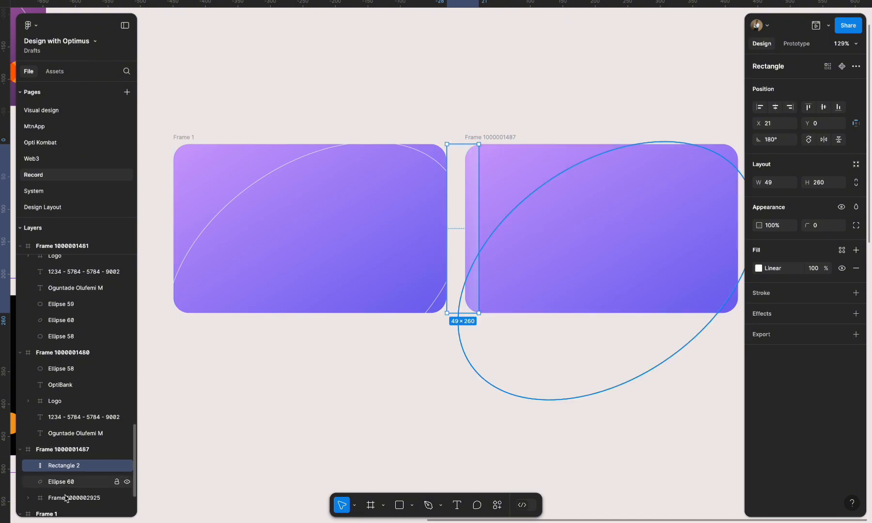
{"action": "left_click", "coordinate": [66, 488]}
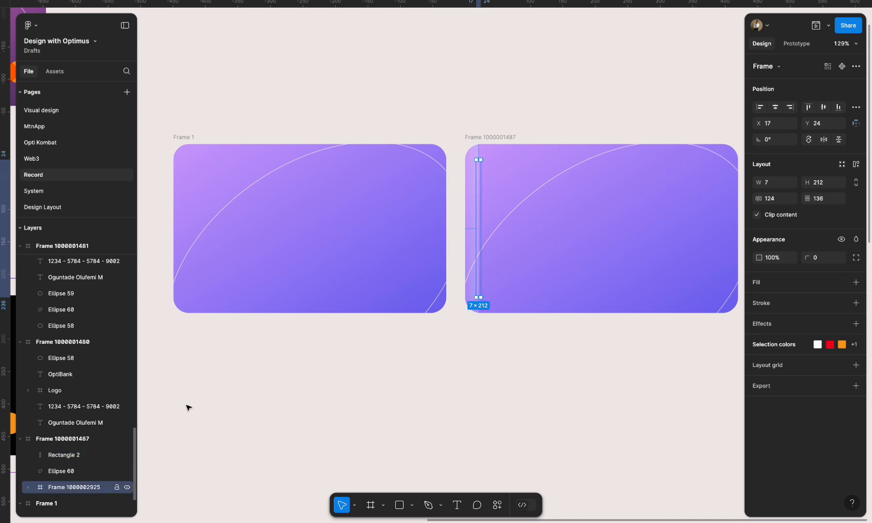
{"action": "scroll", "coordinate": [500, 189], "scroll_direction": "up", "scroll_amount": 10}
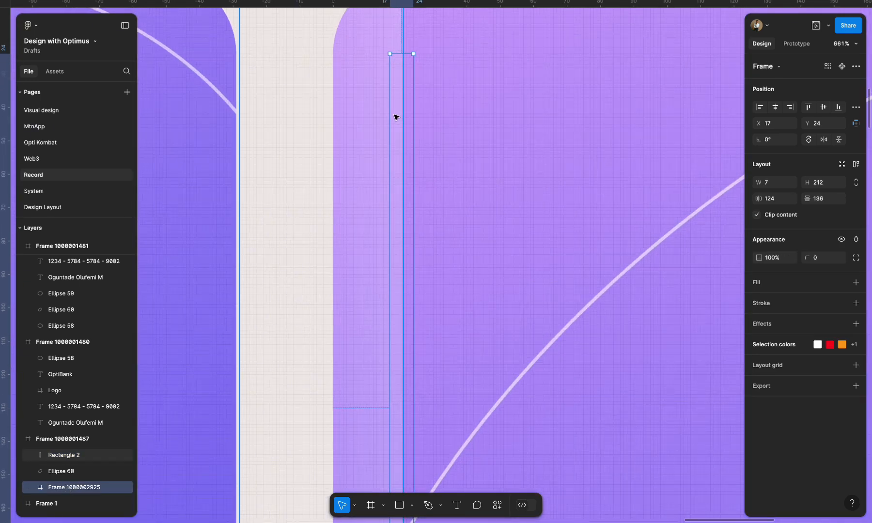
{"action": "left_click", "coordinate": [379, 112]}
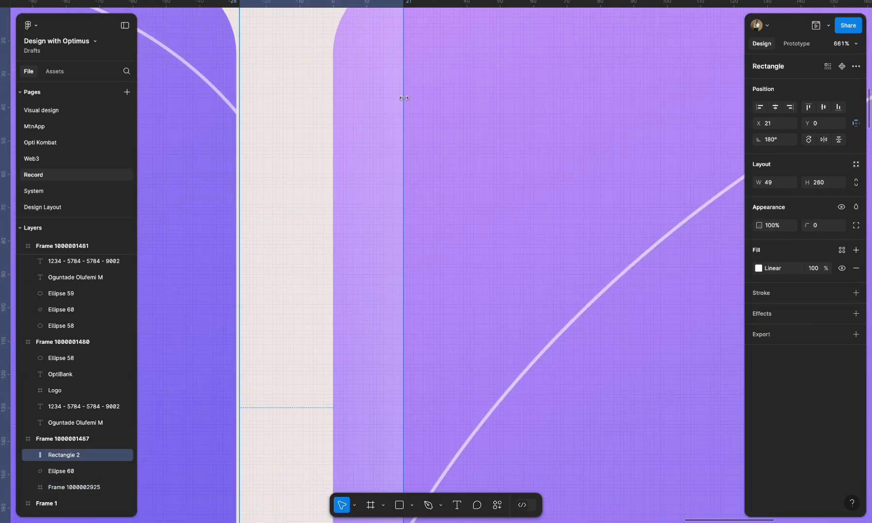
{"action": "left_click_drag", "start_coordinate": [404, 98], "coordinate": [413, 98]}
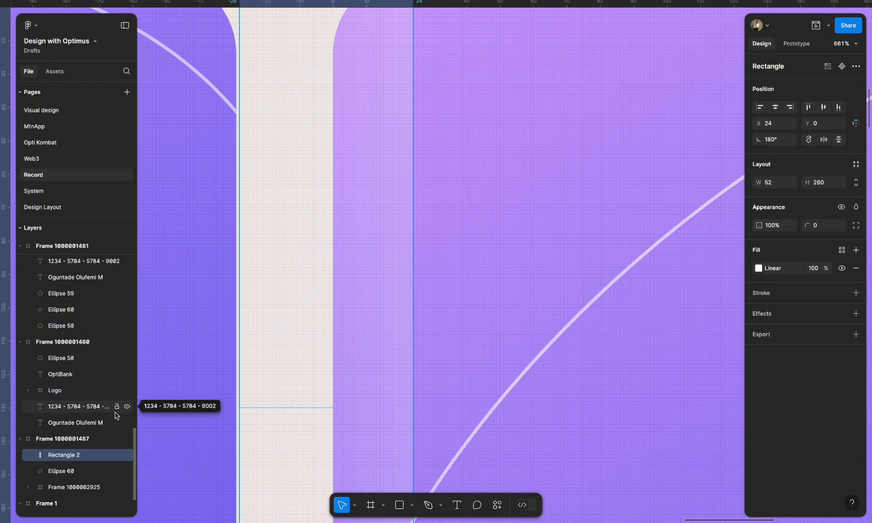
{"action": "left_click", "coordinate": [56, 487]}
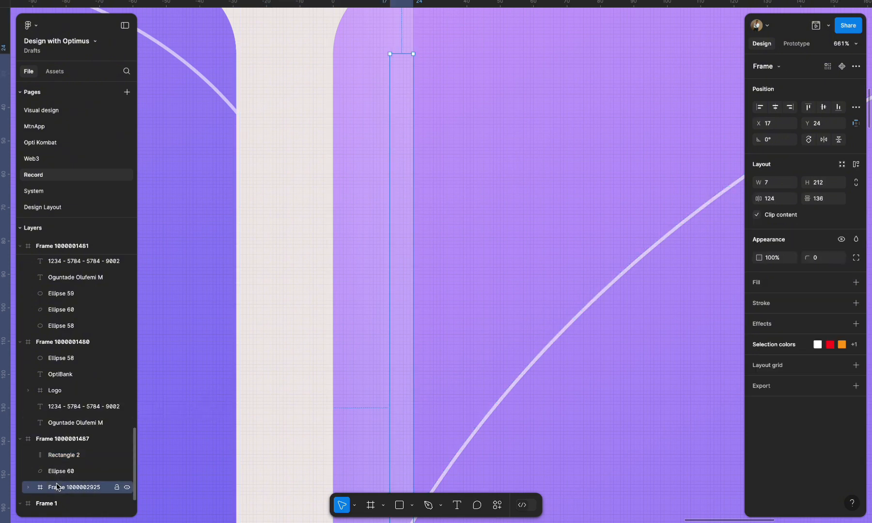
{"action": "scroll", "coordinate": [409, 268], "scroll_direction": "down", "scroll_amount": 5}
{"action": "left_click", "coordinate": [432, 157]}
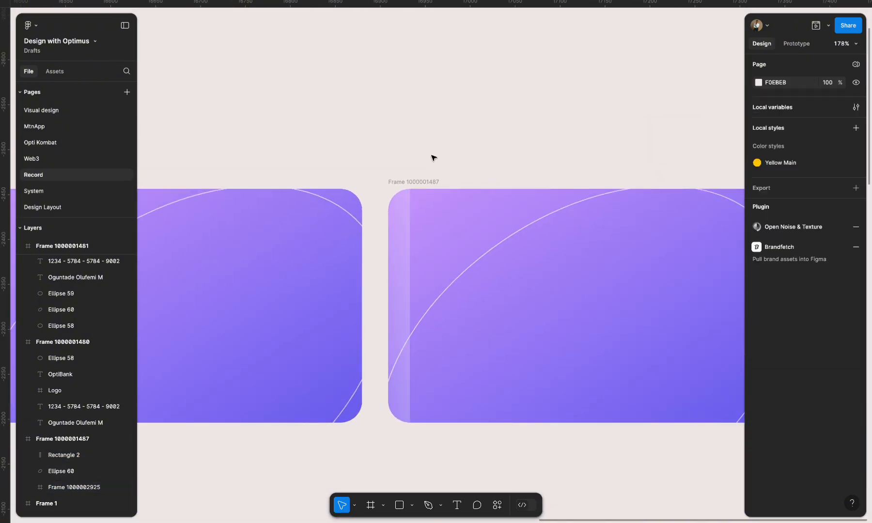
- Duplicate the second card to its right as a third card
{"action": "scroll", "coordinate": [450, 286], "scroll_direction": "down", "scroll_amount": 5}
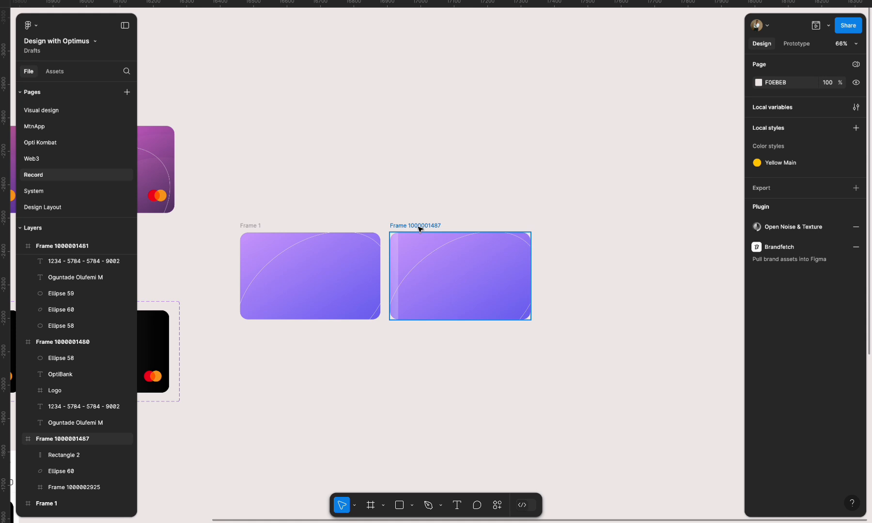
{"action": "left_click_drag", "start_coordinate": [420, 229], "coordinate": [571, 227]}
{"action": "scroll", "coordinate": [610, 275], "scroll_direction": "right", "scroll_amount": 3}
{"action": "scroll", "coordinate": [547, 255], "scroll_direction": "down", "scroll_amount": 2}
{"action": "scroll", "coordinate": [546, 257], "scroll_direction": "up", "scroll_amount": 5}
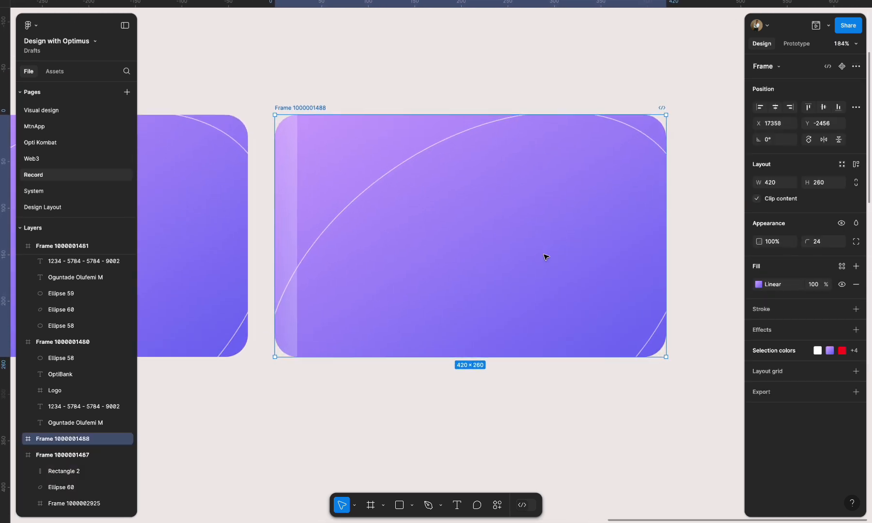
{"action": "scroll", "coordinate": [546, 256], "scroll_direction": "up", "scroll_amount": 1}
{"action": "scroll", "coordinate": [426, 211], "scroll_direction": "up", "scroll_amount": 3}
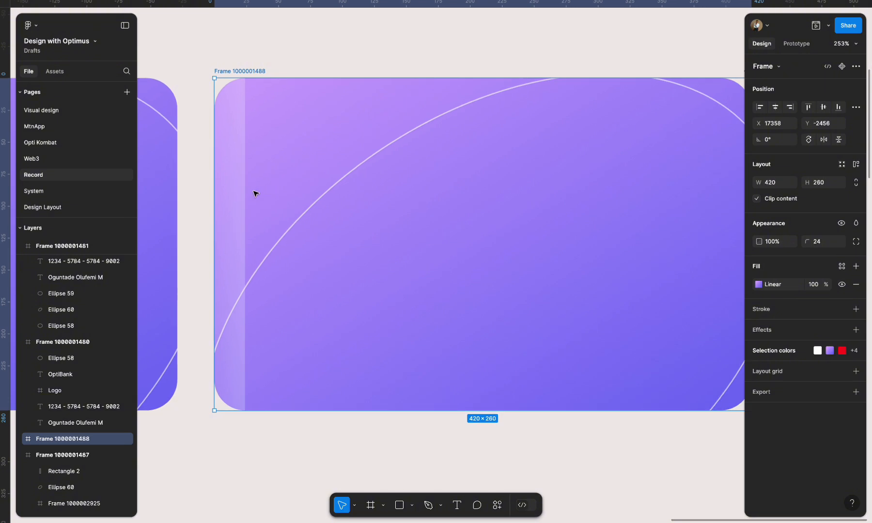
- Move the third card's gradient strip across the card and past its right edge, to X 471
{"action": "left_click", "coordinate": [239, 194]}
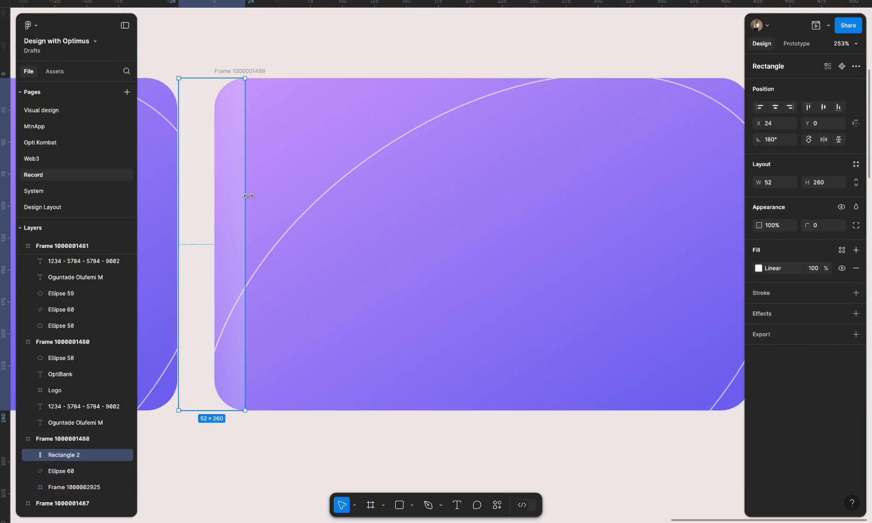
{"action": "left_click_drag", "start_coordinate": [236, 193], "coordinate": [650, 178]}
{"action": "scroll", "coordinate": [626, 176], "scroll_direction": "right", "scroll_amount": 4}
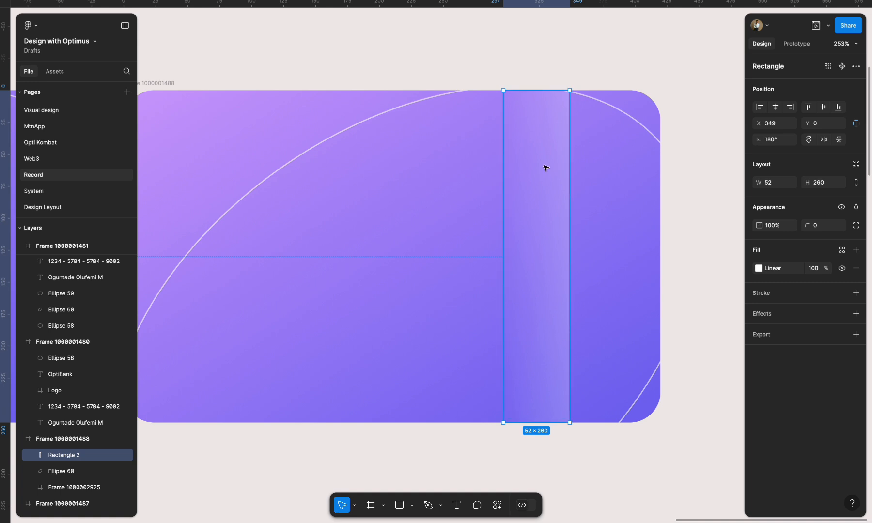
{"action": "left_click_drag", "start_coordinate": [546, 168], "coordinate": [648, 161]}
{"action": "key", "text": "shift+Right"}
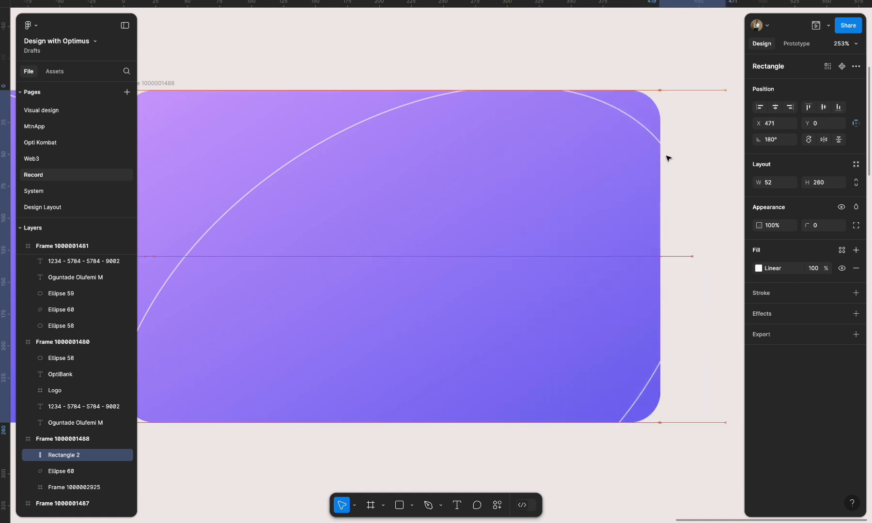
- Widen the third card's content frame to 402 × 212 to reveal the bank name, cardholder details and logo
{"action": "scroll", "coordinate": [505, 216], "scroll_direction": "down", "scroll_amount": 5, "text": "ctrl"}
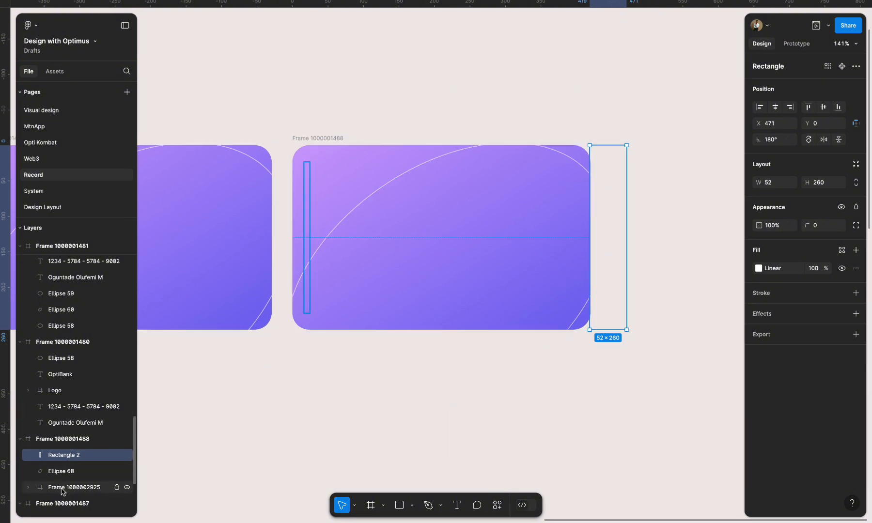
{"action": "left_click", "coordinate": [112, 487]}
{"action": "left_click_drag", "start_coordinate": [310, 237], "coordinate": [590, 243]}
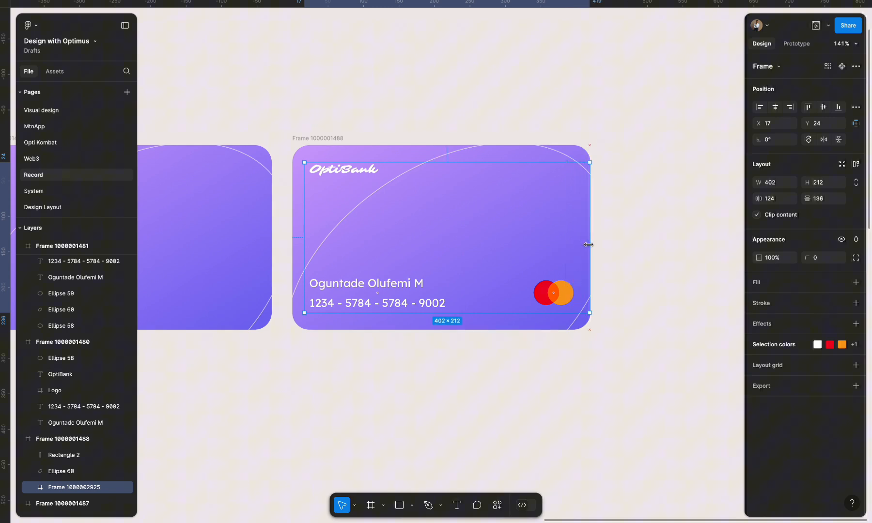
{"action": "left_click", "coordinate": [680, 264]}
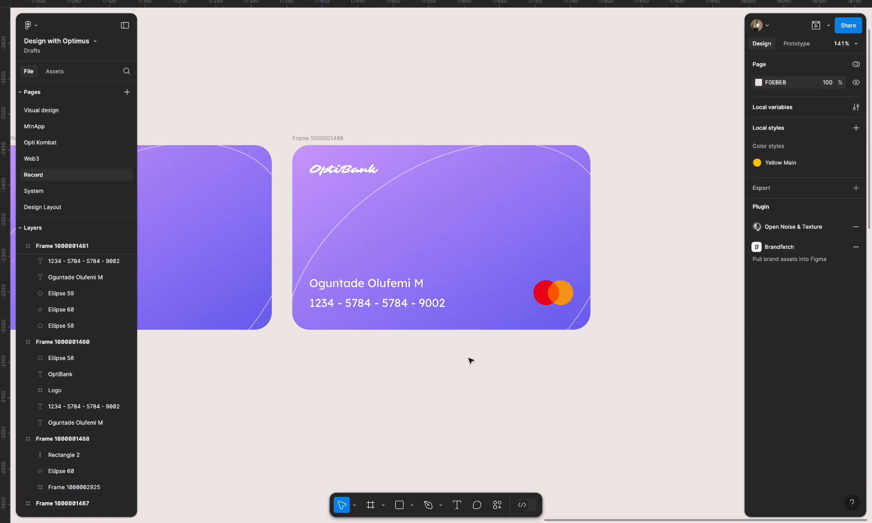
- Combine the three card frames into a component set
{"action": "scroll", "coordinate": [667, 269], "scroll_direction": "down", "scroll_amount": 5}
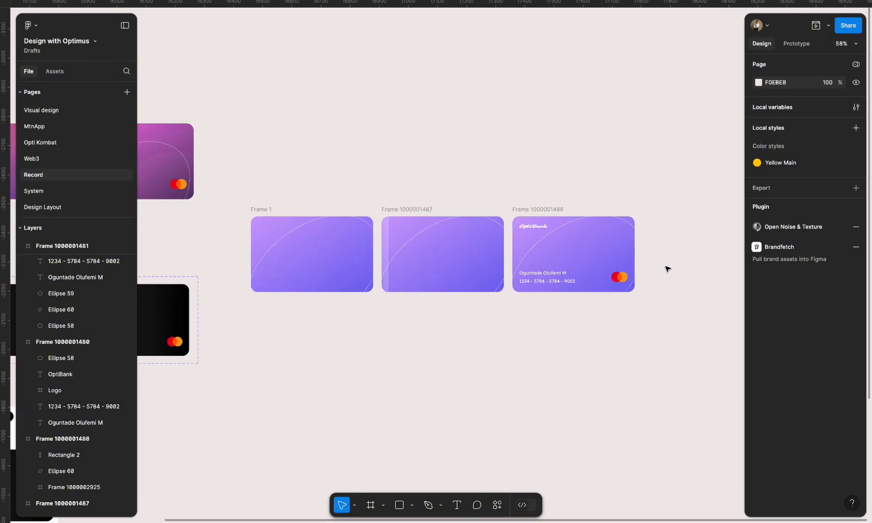
{"action": "left_click_drag", "start_coordinate": [237, 185], "coordinate": [289, 194]}
{"action": "left_click", "coordinate": [266, 209]}
{"action": "left_click", "coordinate": [401, 212], "text": "shift"}
{"action": "left_click", "coordinate": [515, 210], "text": "shift"}
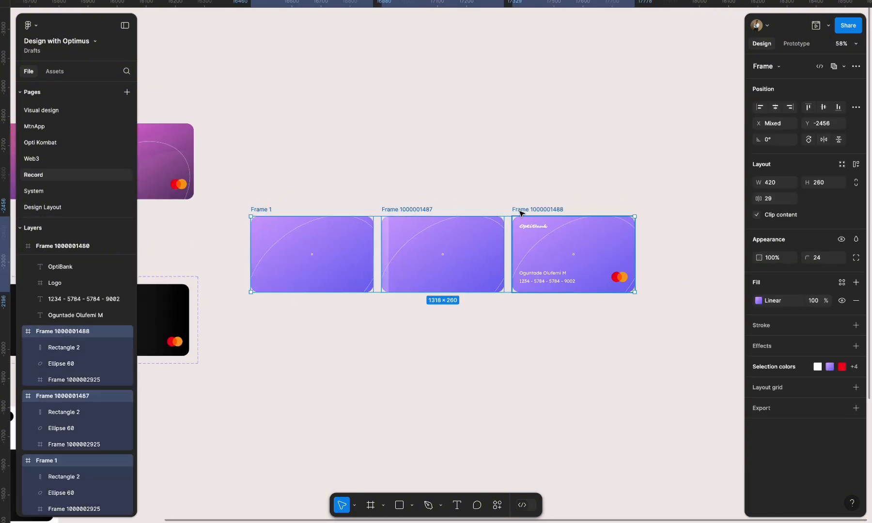
{"action": "left_click", "coordinate": [856, 67]}
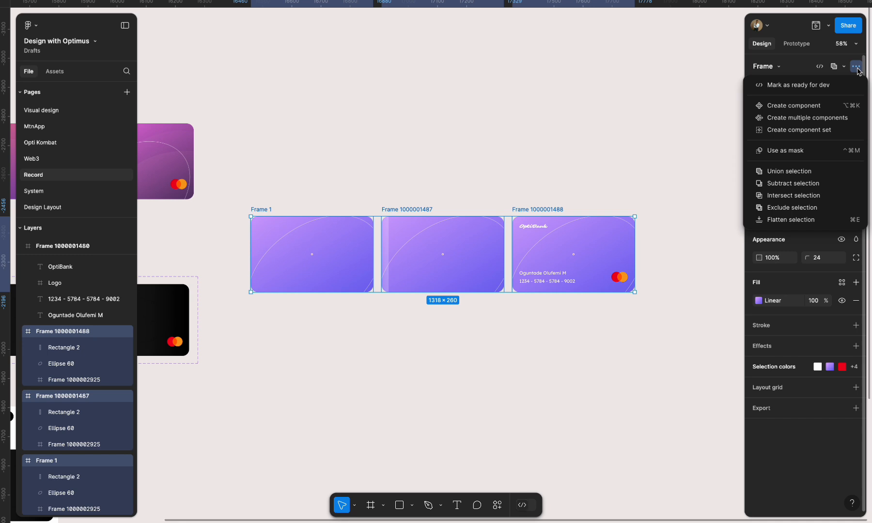
{"action": "left_click", "coordinate": [815, 130]}
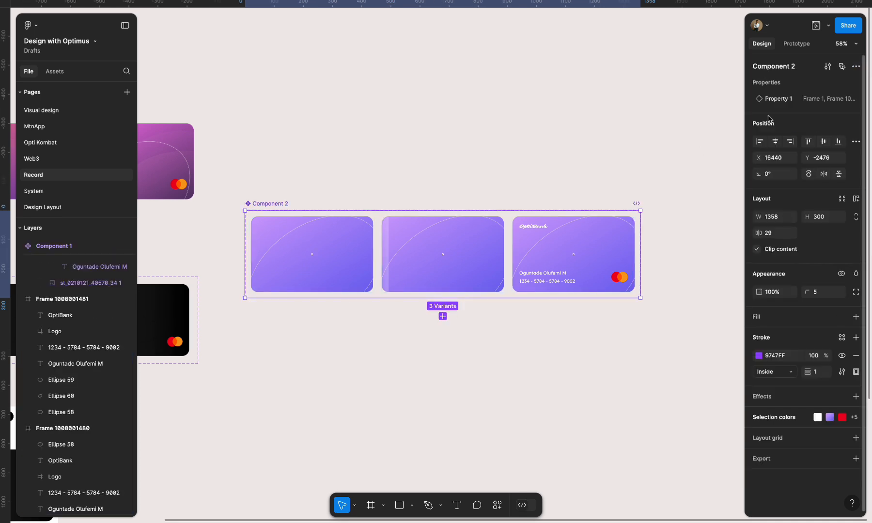
- Prototype the first card variant to change to the second after a 1 ms delay, using Smart animate, the Gentle curve and an 800 ms duration
{"action": "left_click", "coordinate": [797, 43]}
{"action": "scroll", "coordinate": [366, 262], "scroll_direction": "up", "scroll_amount": 5}
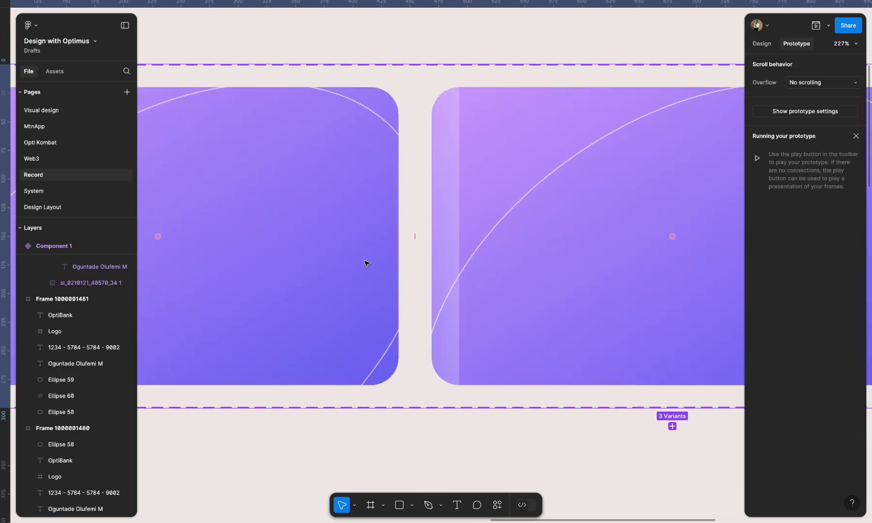
{"action": "left_click", "coordinate": [397, 226]}
{"action": "left_click_drag", "start_coordinate": [399, 237], "coordinate": [446, 240]}
{"action": "left_click", "coordinate": [444, 284]}
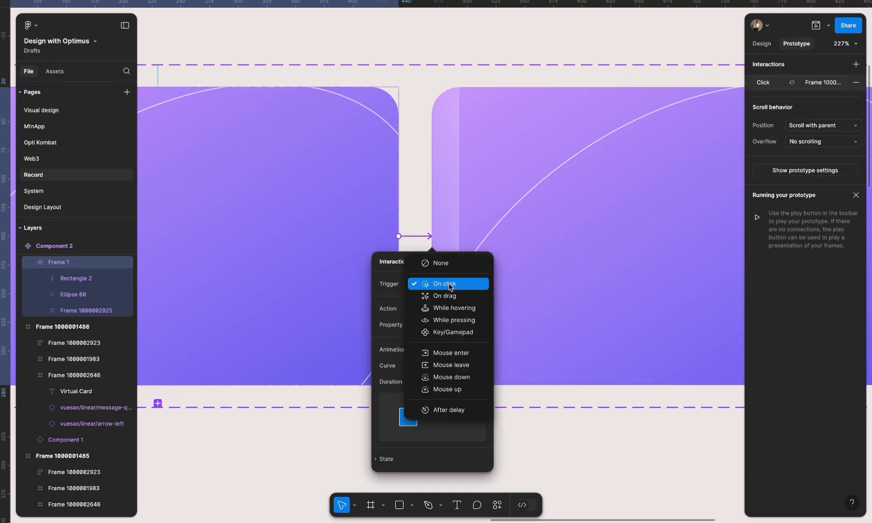
{"action": "left_click", "coordinate": [448, 410]}
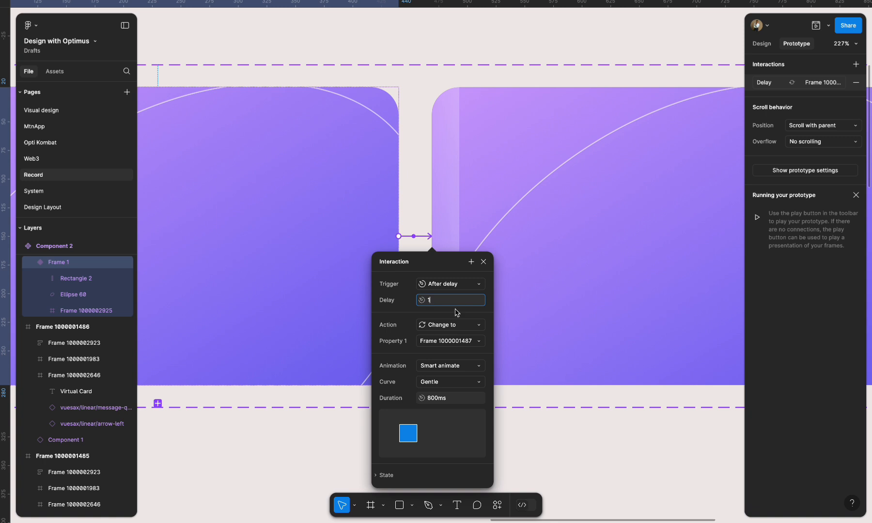
{"action": "left_click", "coordinate": [452, 400]}
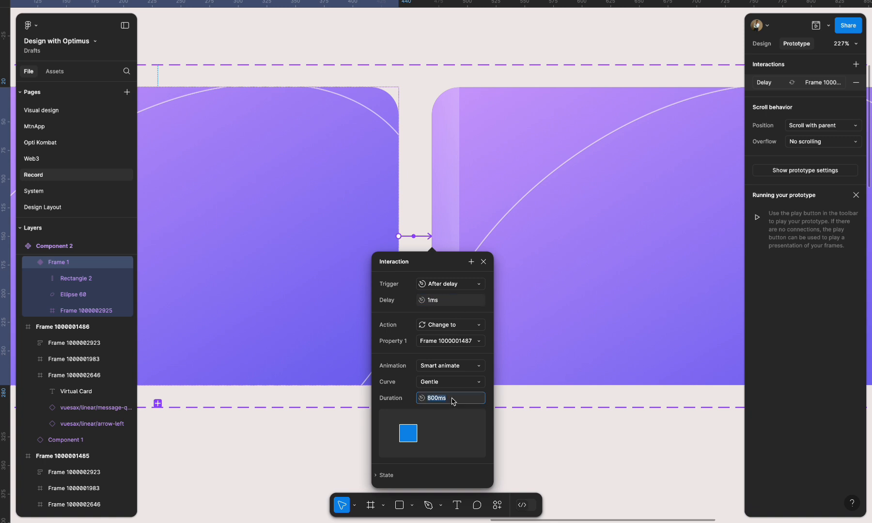
{"action": "left_click", "coordinate": [445, 367]}
{"action": "left_click", "coordinate": [445, 368]}
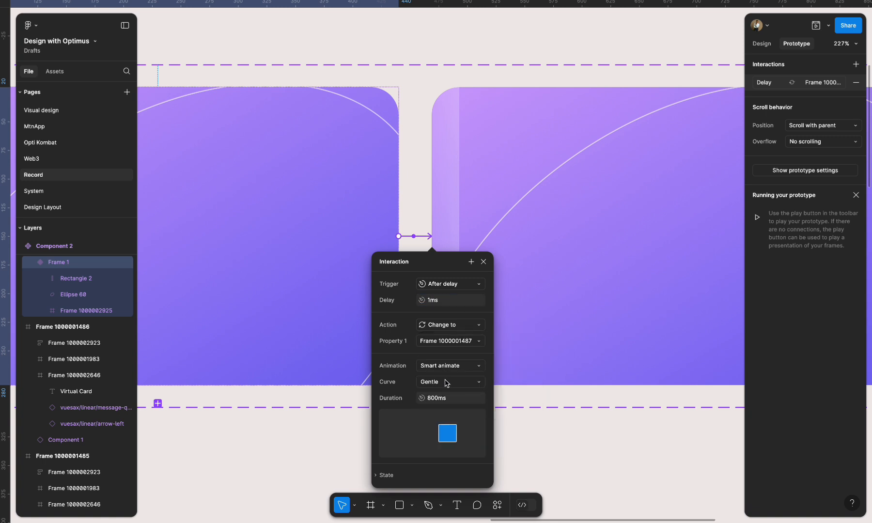
- Connect the second card variant to the third with an interaction triggered after a delay
{"action": "scroll", "coordinate": [506, 293], "scroll_direction": "right", "scroll_amount": 10}
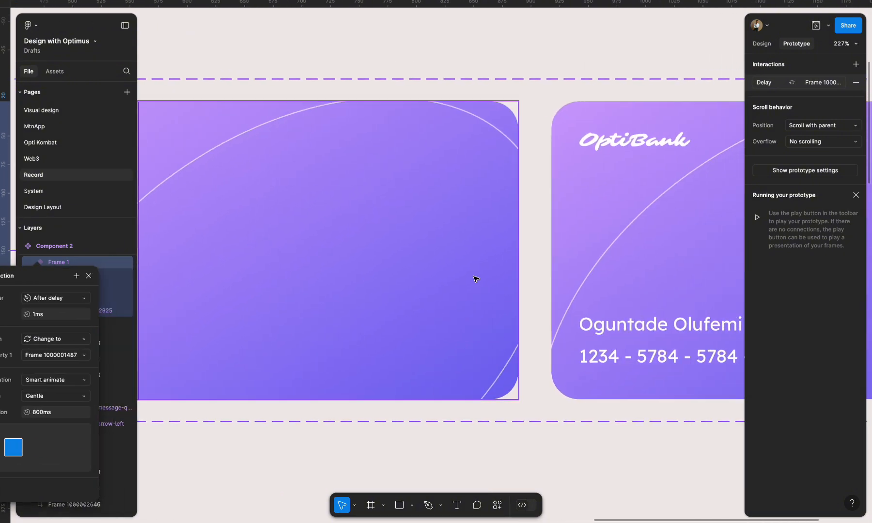
{"action": "left_click", "coordinate": [446, 261]}
{"action": "left_click_drag", "start_coordinate": [519, 251], "coordinate": [555, 252]}
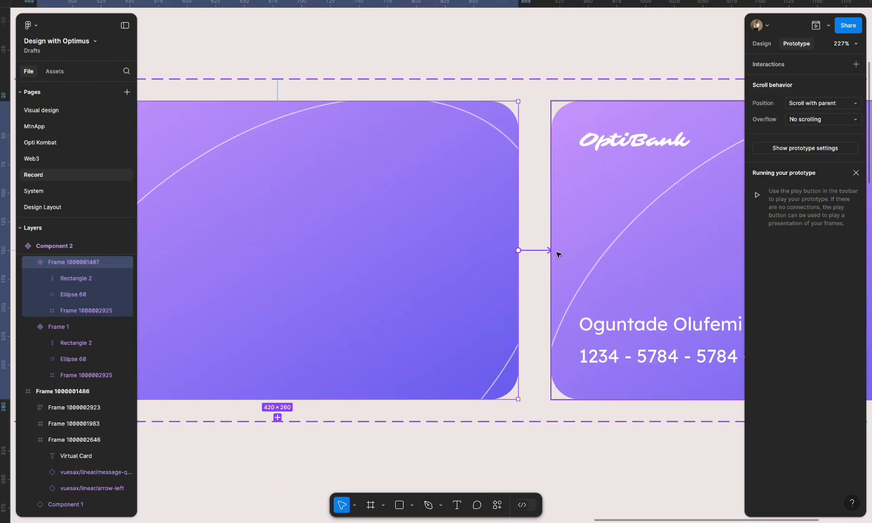
{"action": "left_click", "coordinate": [565, 298]}
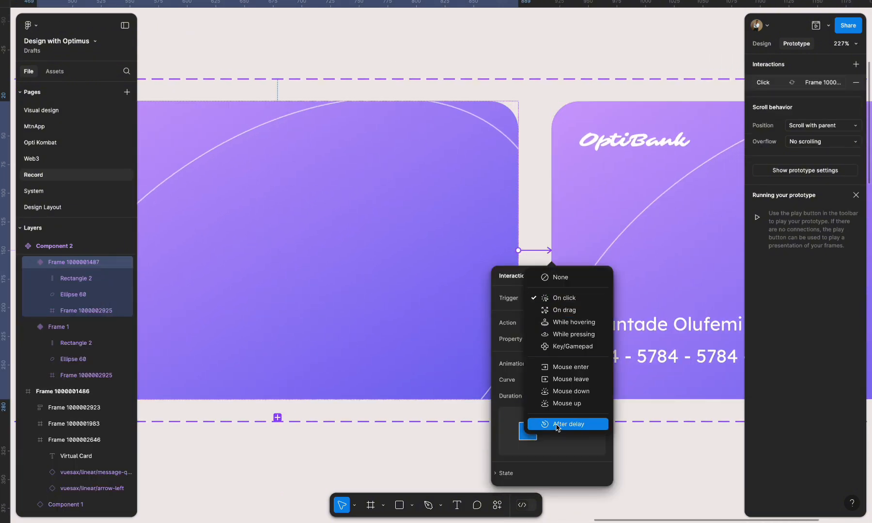
{"action": "left_click", "coordinate": [572, 424]}
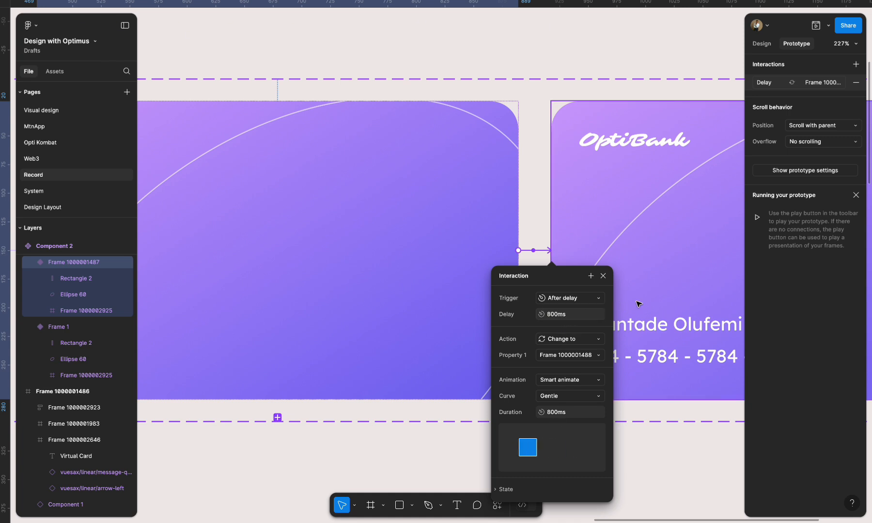
- Set the interaction from the second to the third variant to a 1 ms delay and a 1500 ms duration
{"action": "type", "text": "1"}
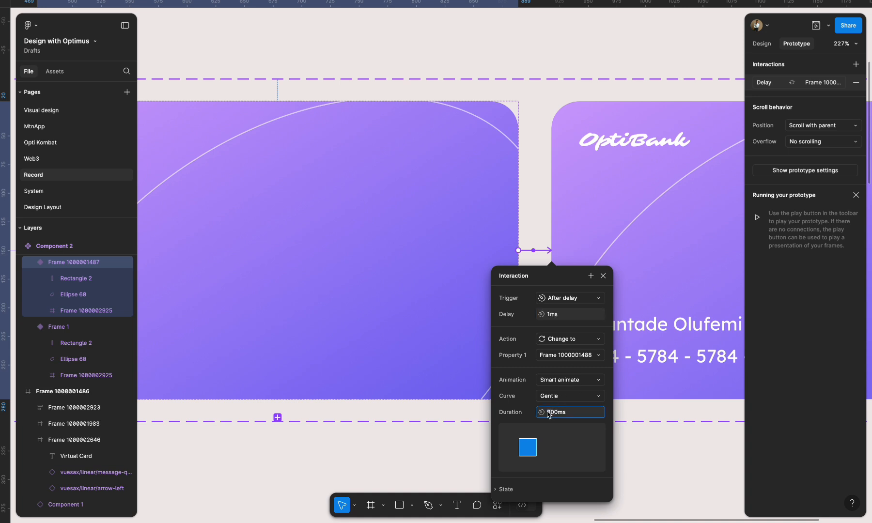
{"action": "key", "text": "BackSpace"}
{"action": "key", "text": "BackSpace"}
{"action": "type", "text": "150"}
{"action": "key", "text": "Return"}
- Create an empty phone frame below the card component set using the 430 × 932 iPhone 14 & 15 preset
{"action": "scroll", "coordinate": [517, 307], "scroll_direction": "down", "scroll_amount": 5}
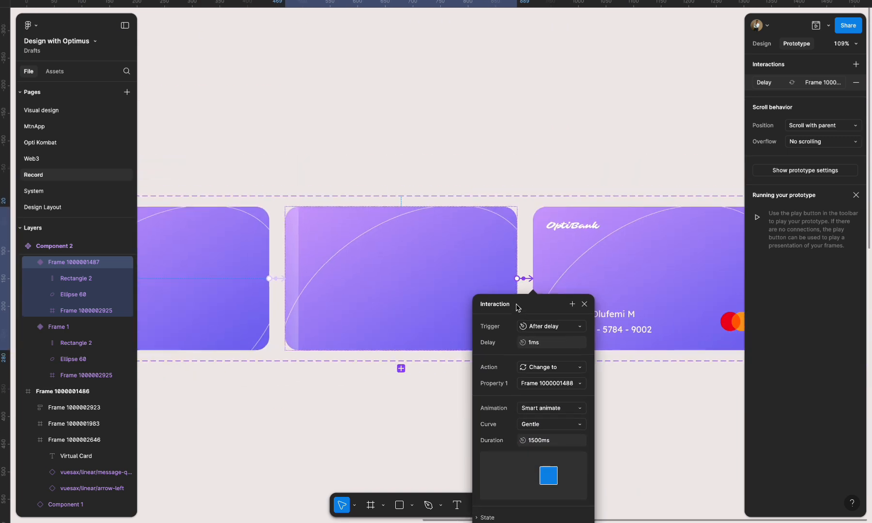
{"action": "scroll", "coordinate": [517, 307], "scroll_direction": "down", "scroll_amount": 5}
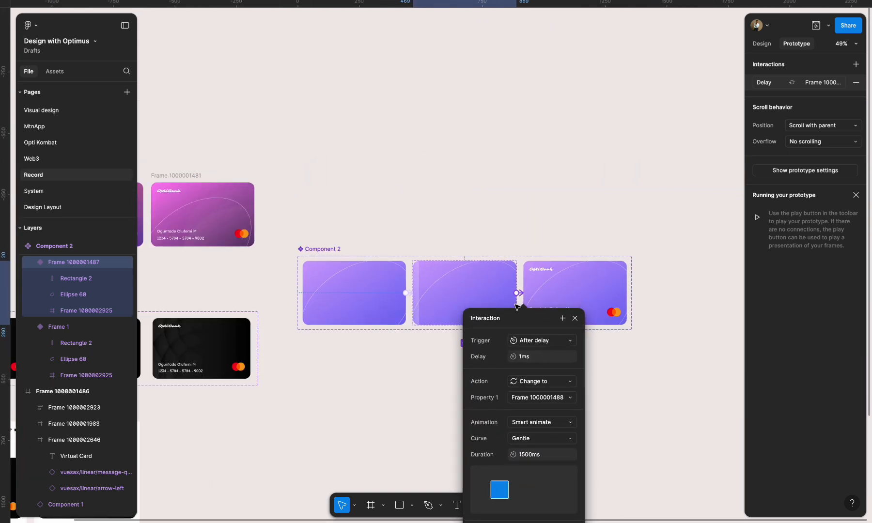
{"action": "left_click", "coordinate": [762, 44]}
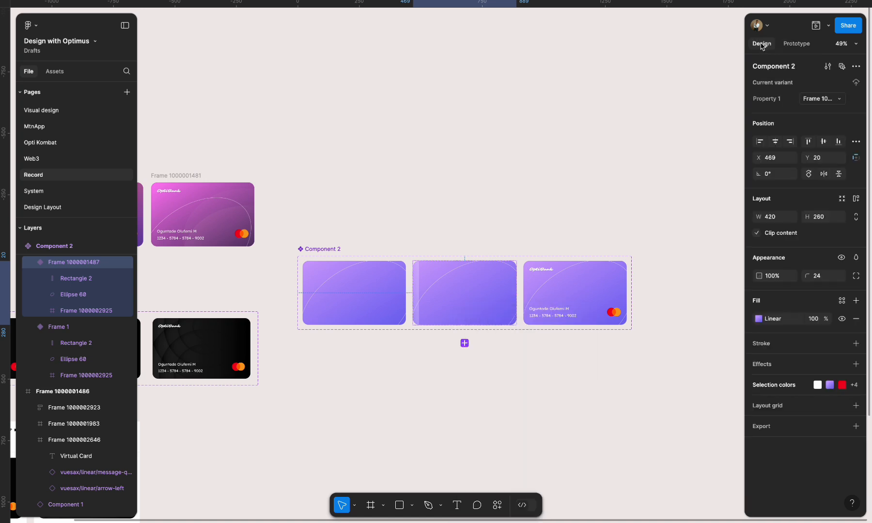
{"action": "left_click", "coordinate": [567, 137]}
{"action": "scroll", "coordinate": [568, 137], "scroll_direction": "right", "scroll_amount": 3}
{"action": "scroll", "coordinate": [568, 139], "scroll_direction": "down", "scroll_amount": 3}
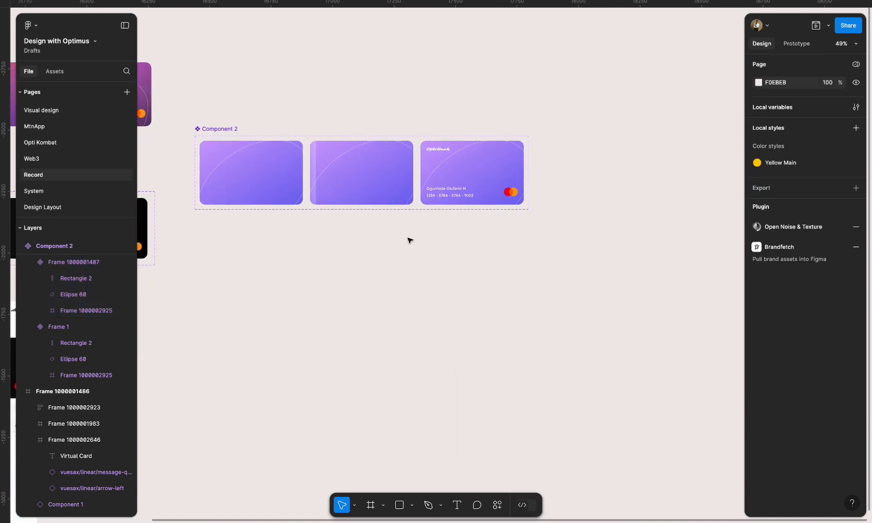
{"action": "left_click", "coordinate": [372, 506]}
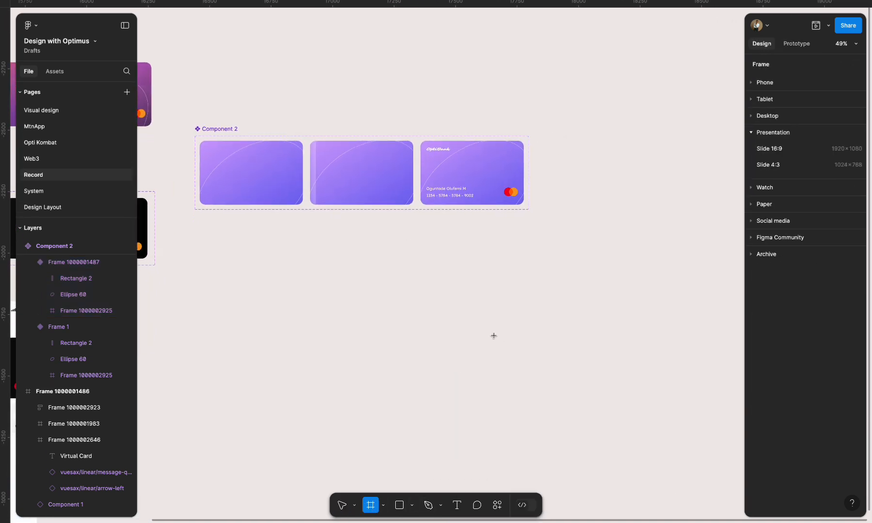
{"action": "left_click", "coordinate": [444, 286]}
{"action": "left_click", "coordinate": [774, 73]}
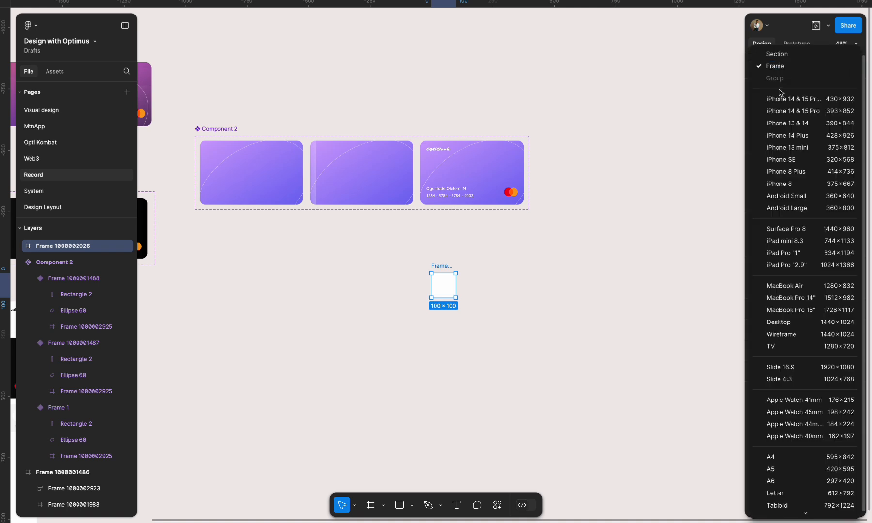
{"action": "left_click", "coordinate": [782, 99]}
{"action": "scroll", "coordinate": [590, 265], "scroll_direction": "down", "scroll_amount": 2}
{"action": "left_click", "coordinate": [591, 264]}
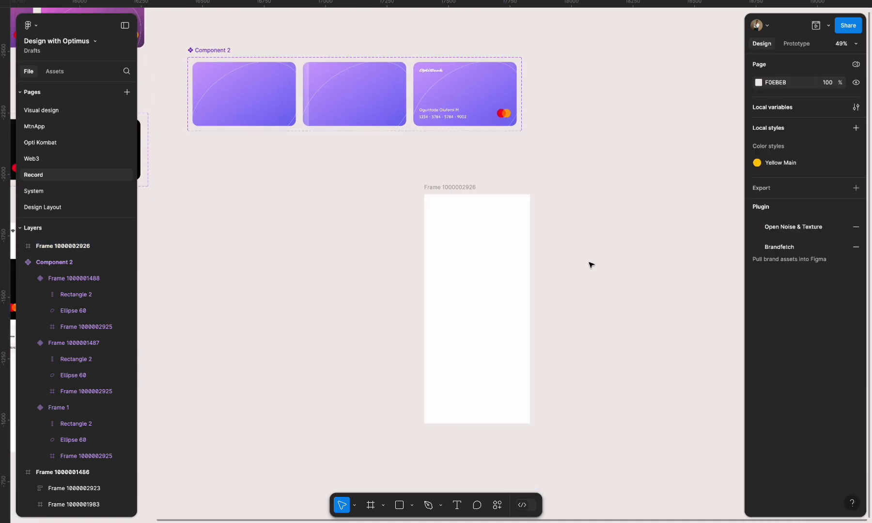
{"action": "scroll", "coordinate": [590, 265], "scroll_direction": "down", "scroll_amount": 3}
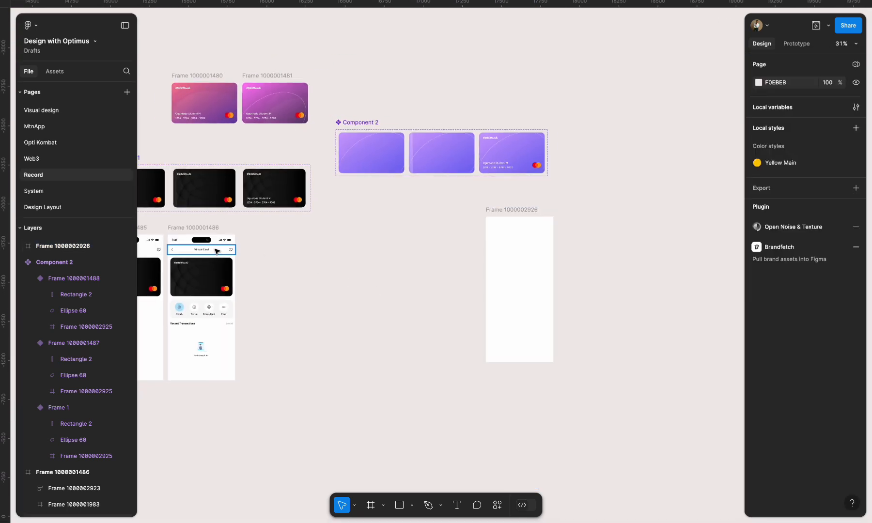
{"action": "scroll", "coordinate": [201, 250], "scroll_direction": "left", "scroll_amount": 3}
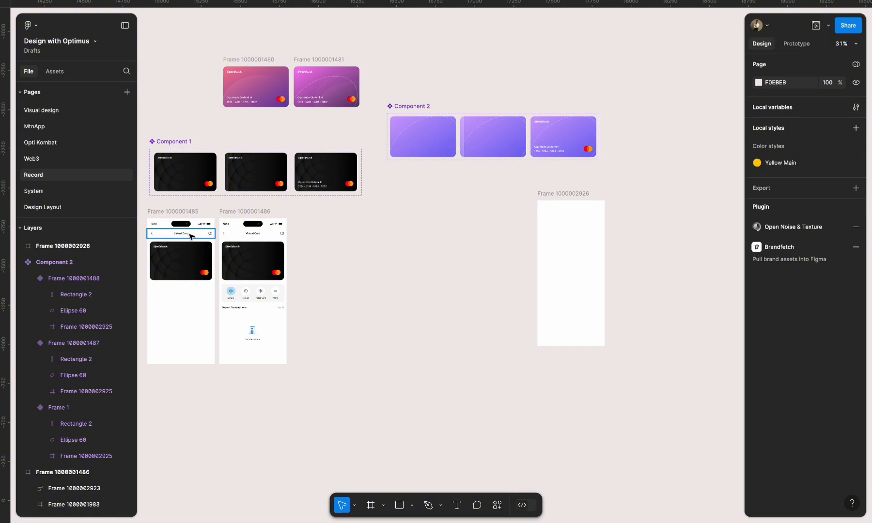
{"action": "left_click", "coordinate": [238, 237]}
{"action": "left_click", "coordinate": [271, 225], "text": "shift"}
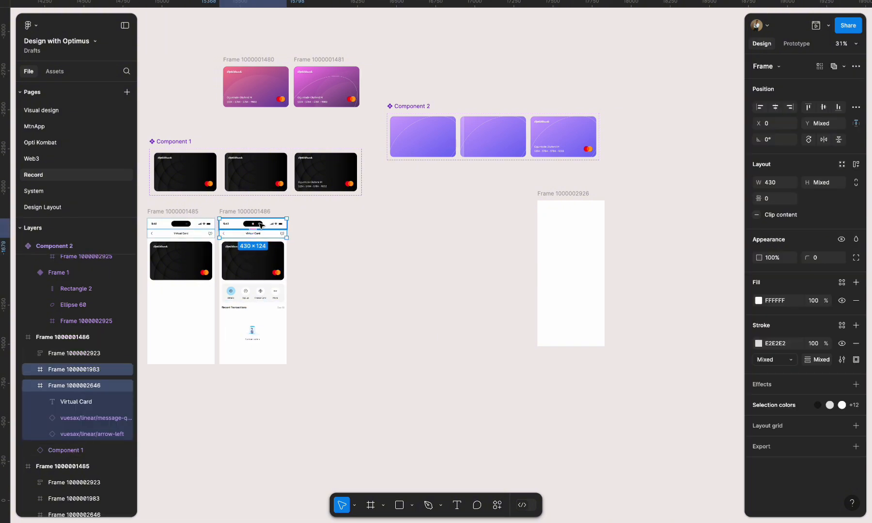
{"action": "left_click", "coordinate": [266, 304], "text": "shift"}
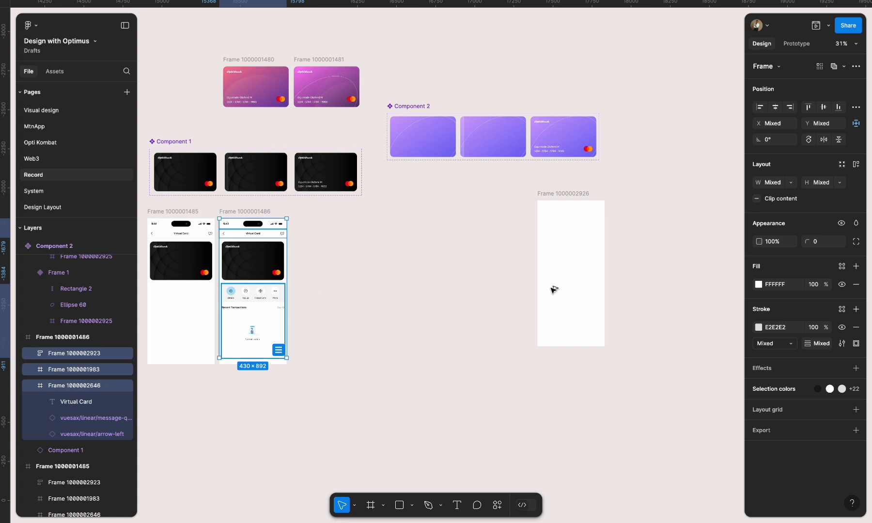
{"action": "left_click_drag", "start_coordinate": [554, 290], "coordinate": [587, 280]}
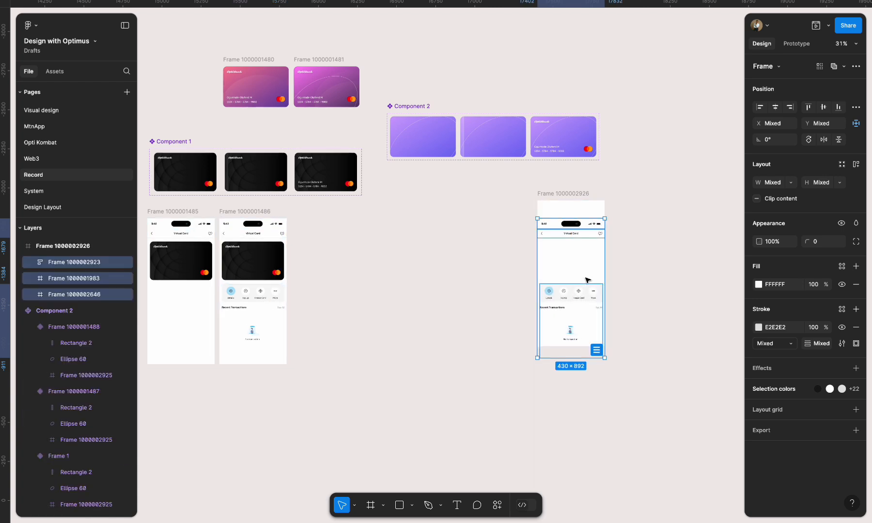
- Move the copied screen elements up together so the status bar sits at the top edge of the phone frame
{"action": "scroll", "coordinate": [619, 260], "scroll_direction": "up", "scroll_amount": 5}
{"action": "left_click_drag", "start_coordinate": [528, 364], "coordinate": [526, 310]}
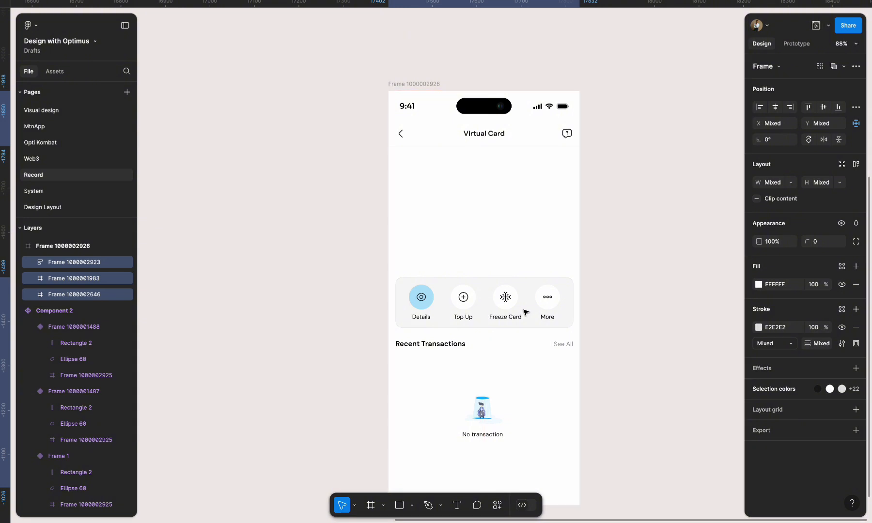
{"action": "scroll", "coordinate": [579, 286], "scroll_direction": "down", "scroll_amount": 2}
{"action": "scroll", "coordinate": [579, 285], "scroll_direction": "up", "scroll_amount": 2}
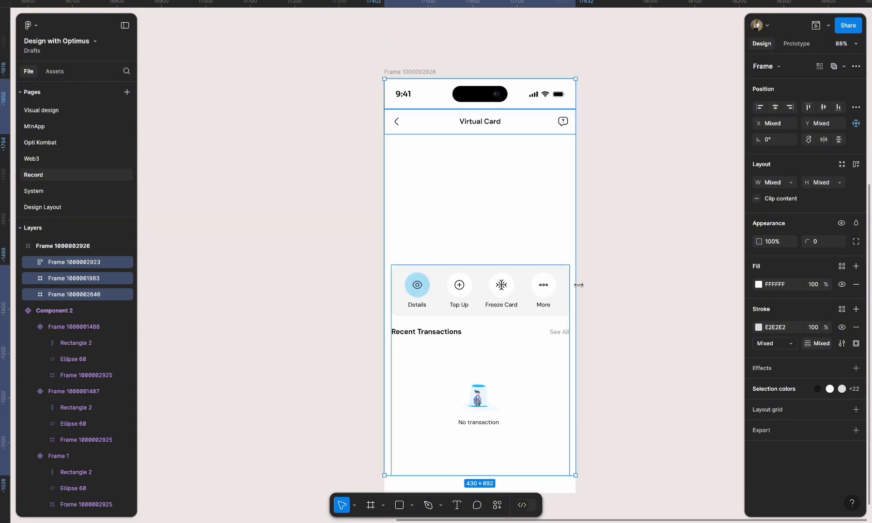
{"action": "left_click", "coordinate": [615, 250]}
- Change the font of the 9:41 time in the status bar to DM Sans
{"action": "double_click", "coordinate": [405, 94]}
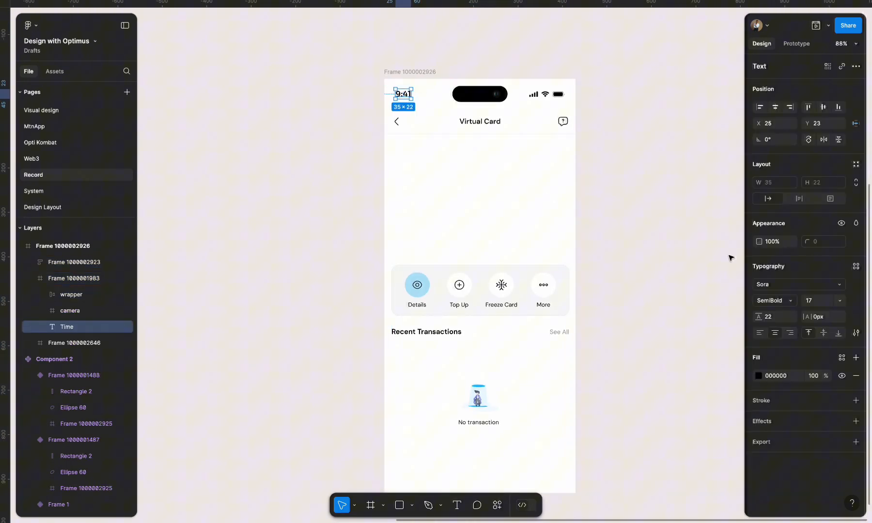
{"action": "left_click", "coordinate": [777, 286]}
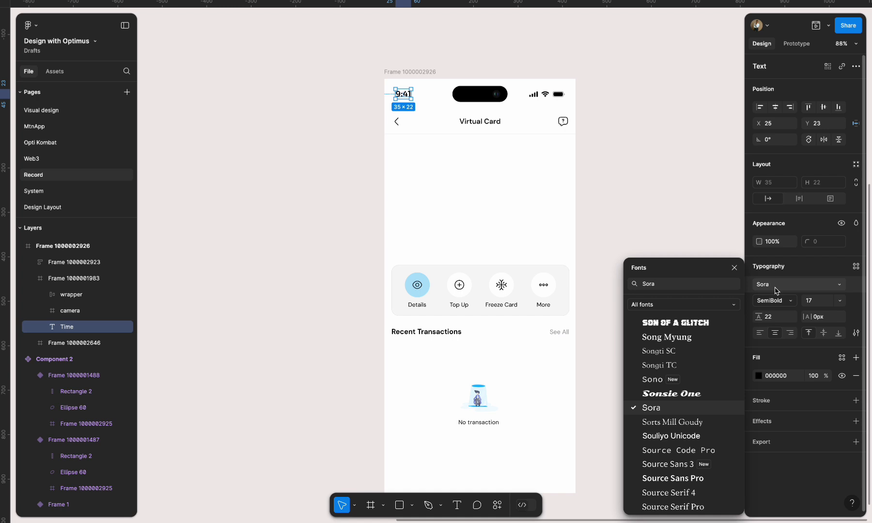
{"action": "type", "text": "dm"}
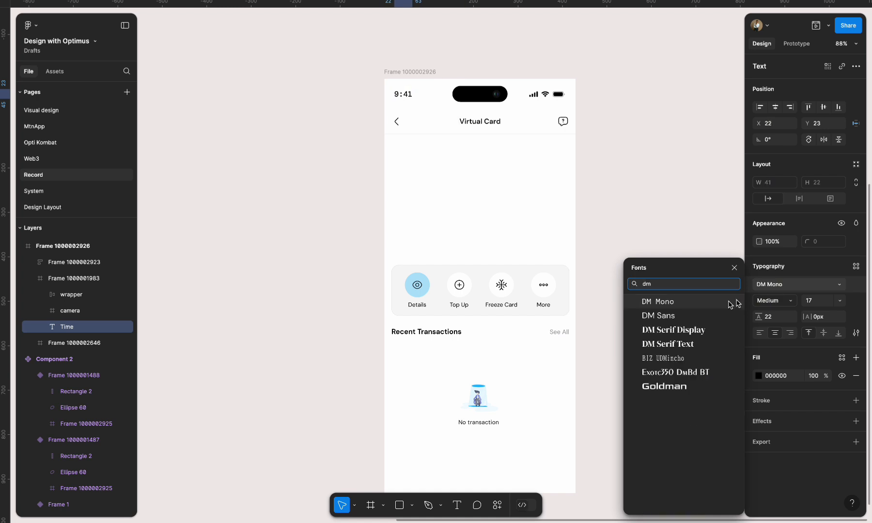
{"action": "left_click", "coordinate": [679, 316]}
{"action": "left_click", "coordinate": [656, 293]}
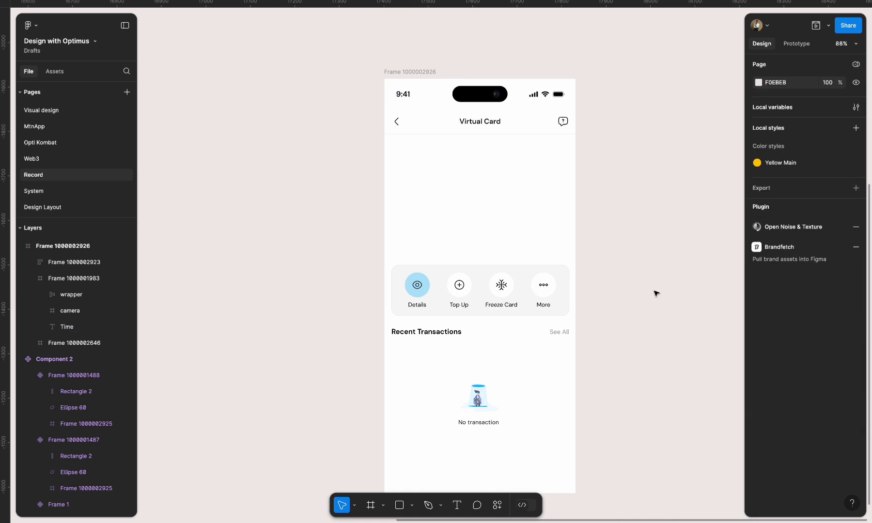
- Create an instance of the first card variant and place it between the header and the action buttons in the phone frame
{"action": "scroll", "coordinate": [656, 293], "scroll_direction": "down", "scroll_amount": 5}
{"action": "scroll", "coordinate": [654, 291], "scroll_direction": "right", "scroll_amount": 2}
{"action": "left_click", "coordinate": [280, 82]}
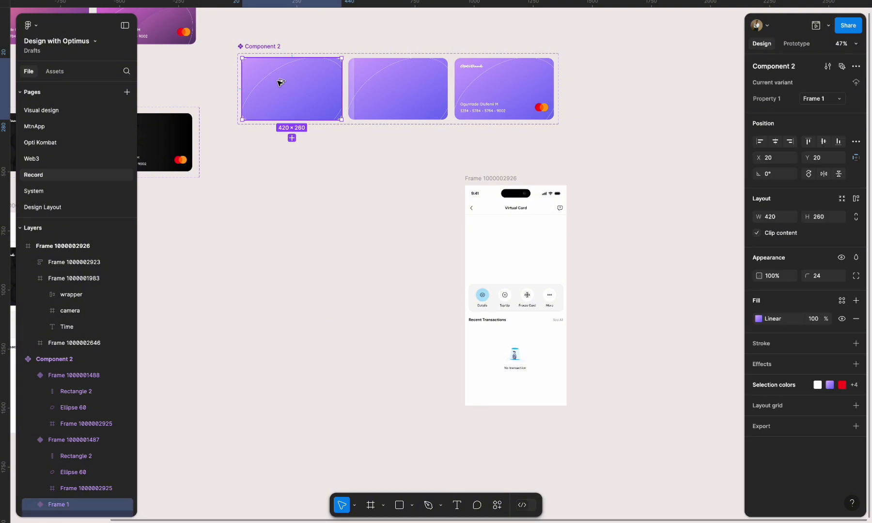
{"action": "left_click_drag", "start_coordinate": [280, 82], "coordinate": [354, 244]}
{"action": "scroll", "coordinate": [353, 246], "scroll_direction": "right", "scroll_amount": 2}
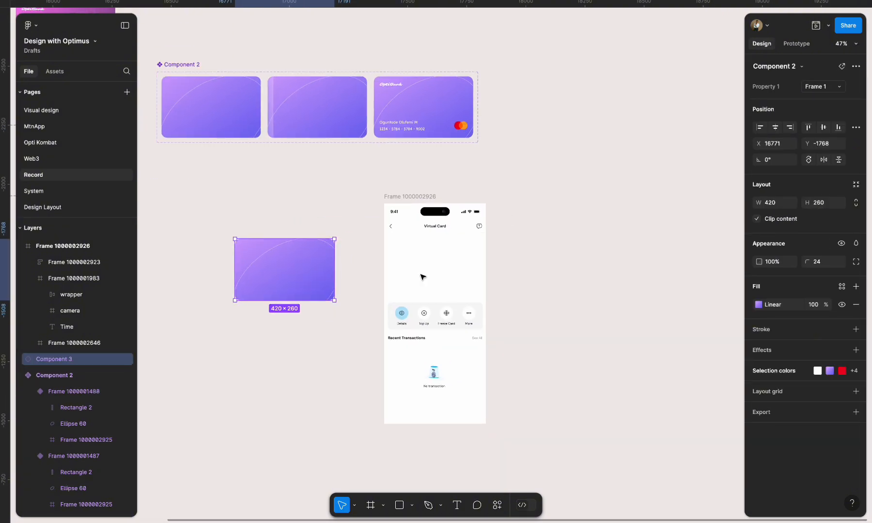
{"action": "left_click_drag", "start_coordinate": [302, 267], "coordinate": [454, 262]}
- Nudge the section with the action buttons and recent transactions to X 15 to center it in the phone frame
{"action": "left_click", "coordinate": [465, 312]}
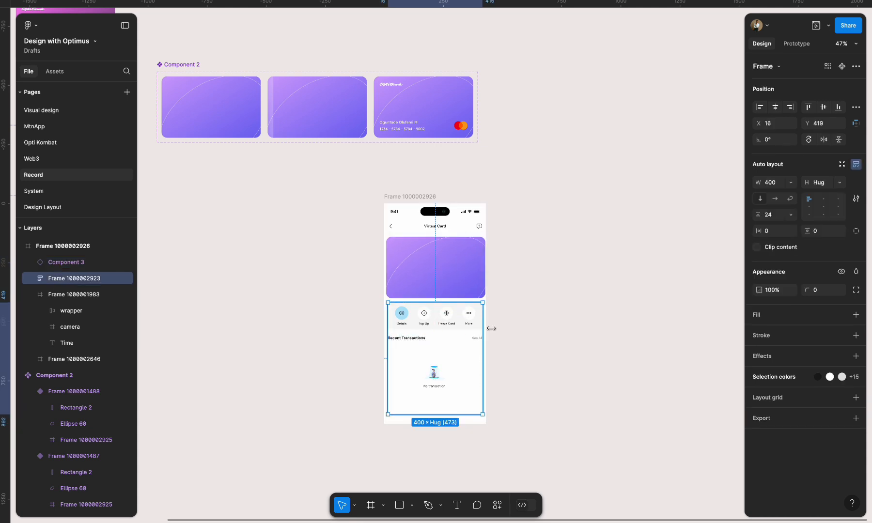
{"action": "scroll", "coordinate": [497, 338], "scroll_direction": "up", "scroll_amount": 5}
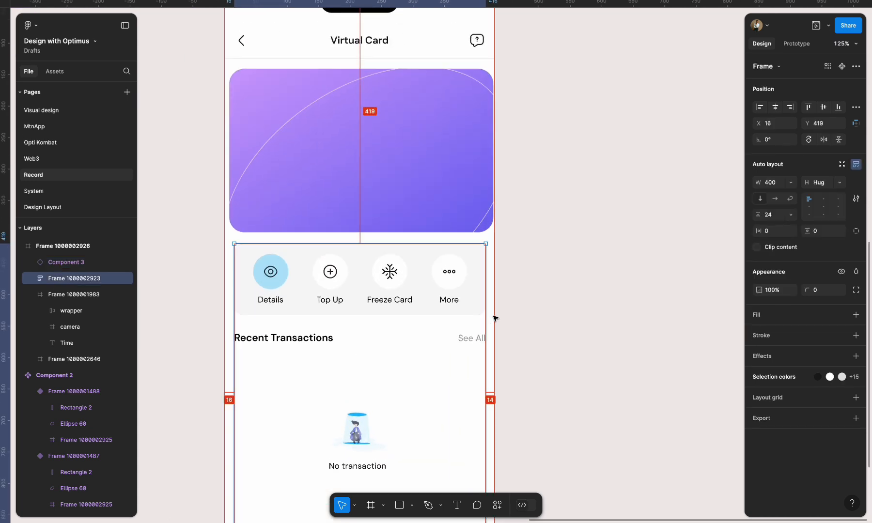
{"action": "key", "text": "Left"}
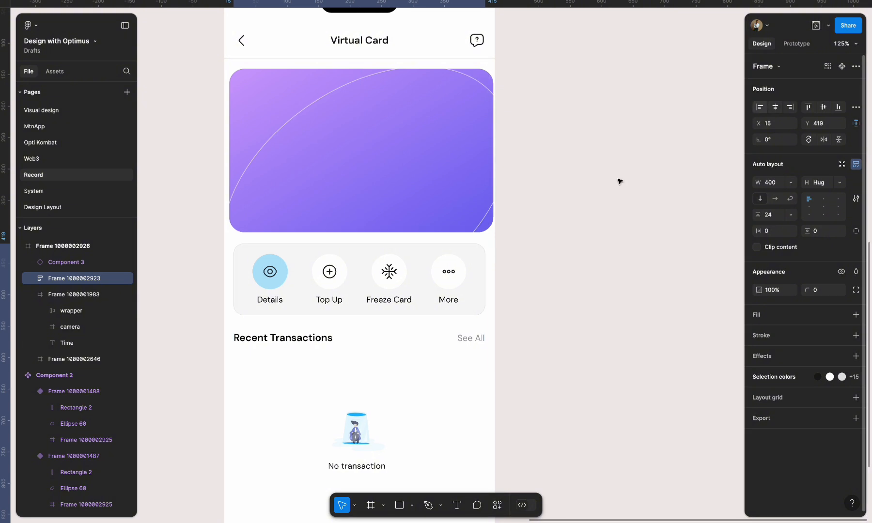
- Give the container with the Details, Top Up, Freeze Card and More actions a fixed width of 398
{"action": "scroll", "coordinate": [450, 306], "scroll_direction": "down", "scroll_amount": 1}
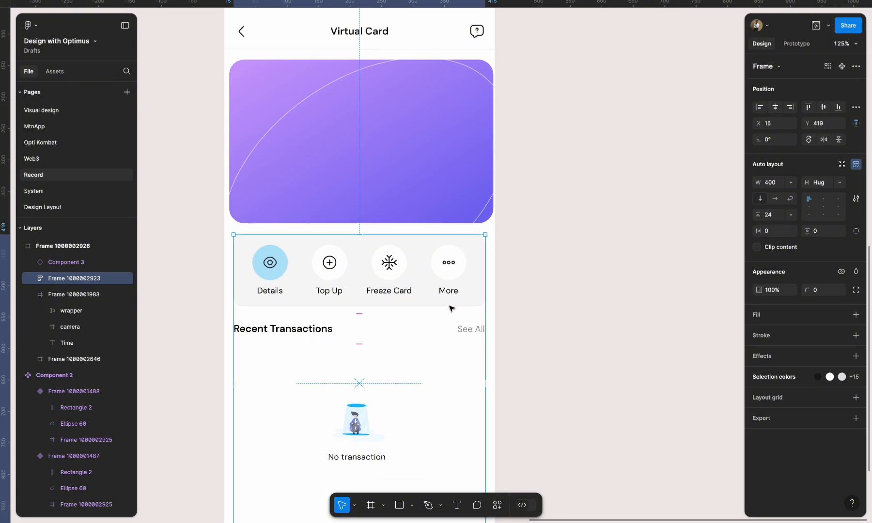
{"action": "left_click", "coordinate": [451, 305]}
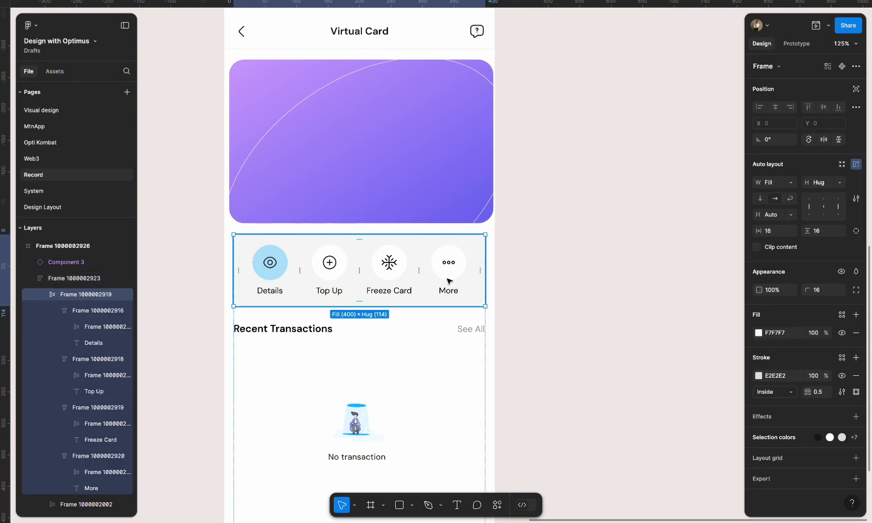
{"action": "left_click", "coordinate": [791, 182]}
{"action": "left_click", "coordinate": [793, 171]}
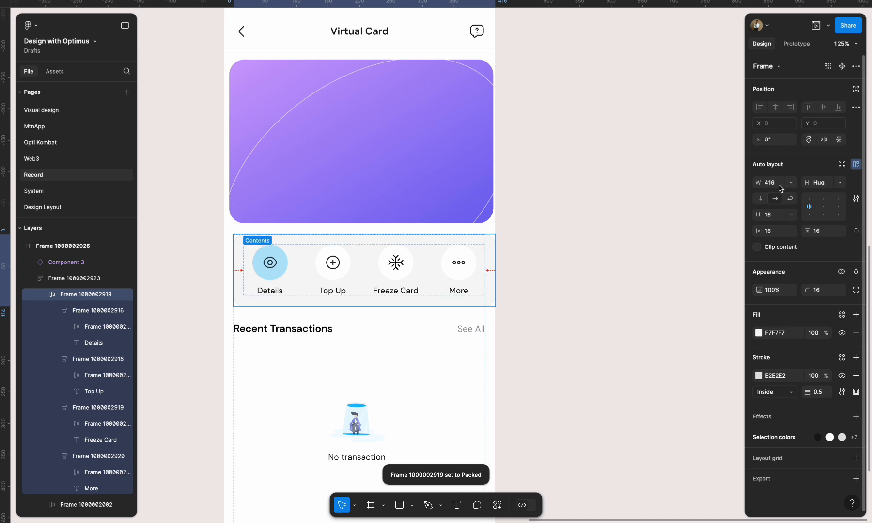
{"action": "type", "text": "398"}
{"action": "key", "text": "Return"}
{"action": "left_click", "coordinate": [623, 254]}
- Set the width of the whole actions and recent transactions section to 398 and nudge it to X 16
{"action": "left_click", "coordinate": [438, 356]}
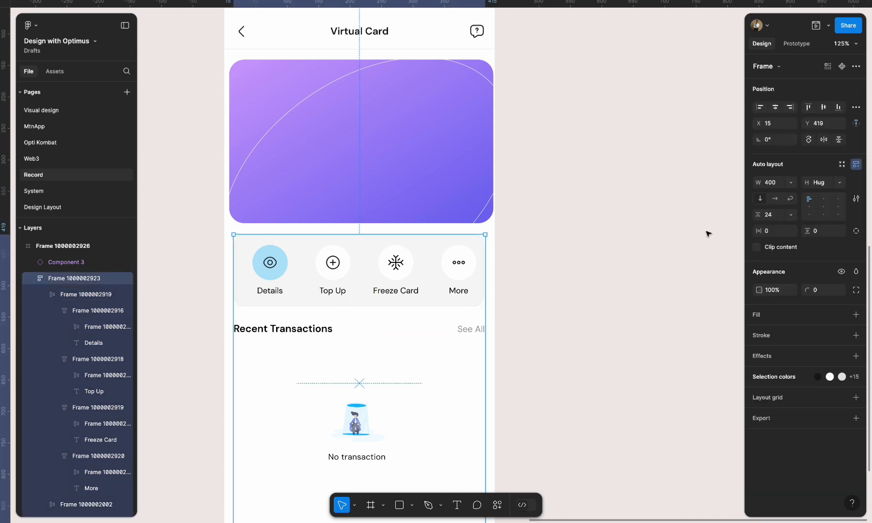
{"action": "type", "text": "398"}
{"action": "key", "text": "Return"}
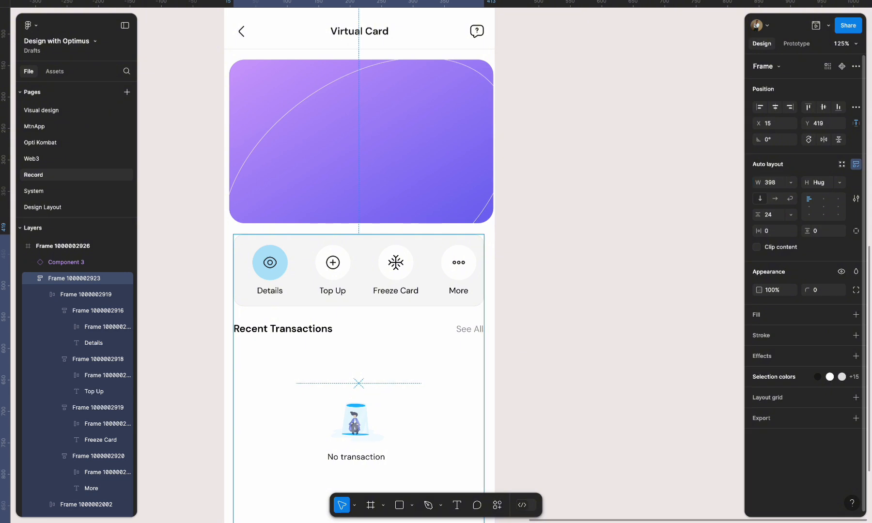
{"action": "key", "text": "alt"}
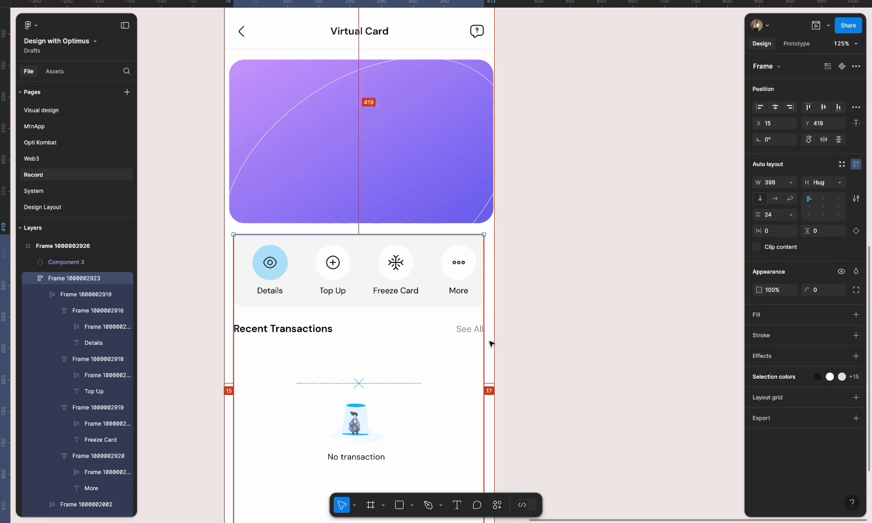
{"action": "key", "text": "Right"}
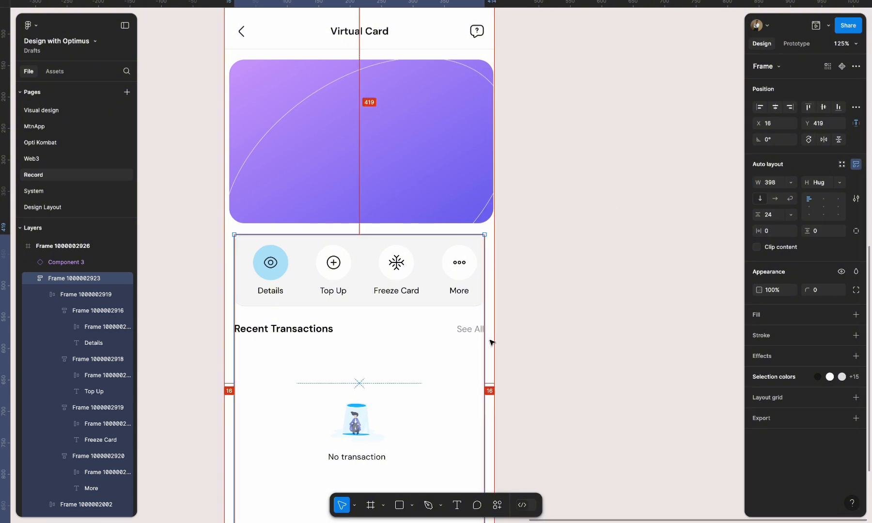
- Scale all three card variants in the component set proportionally to a width of 398
{"action": "scroll", "coordinate": [491, 342], "scroll_direction": "up", "scroll_amount": 2}
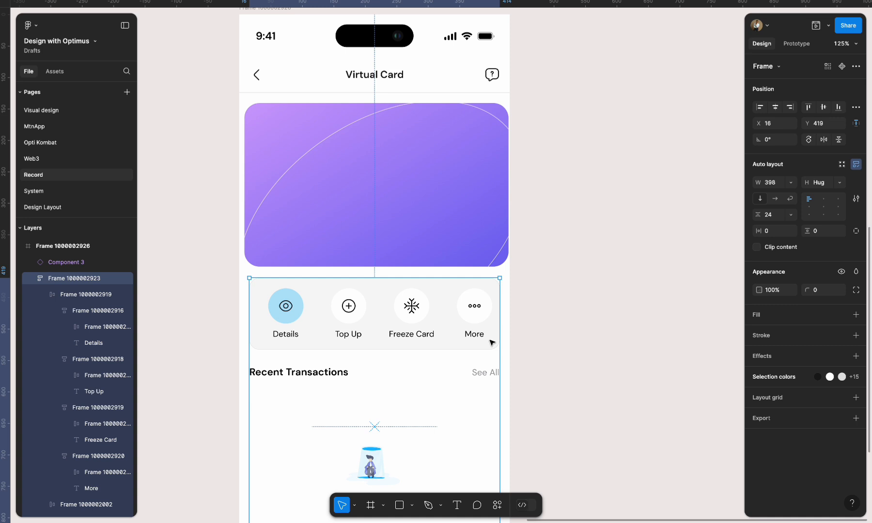
{"action": "left_click", "coordinate": [434, 191]}
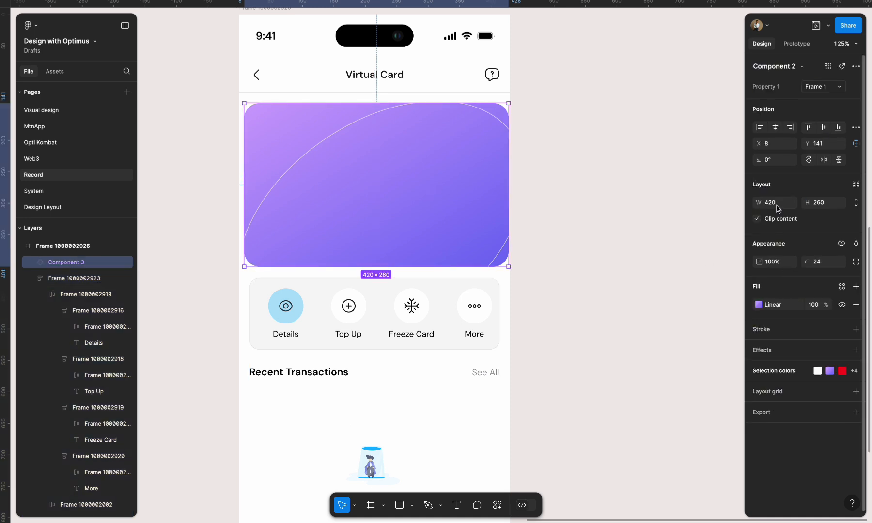
{"action": "scroll", "coordinate": [554, 323], "scroll_direction": "down", "scroll_amount": 5}
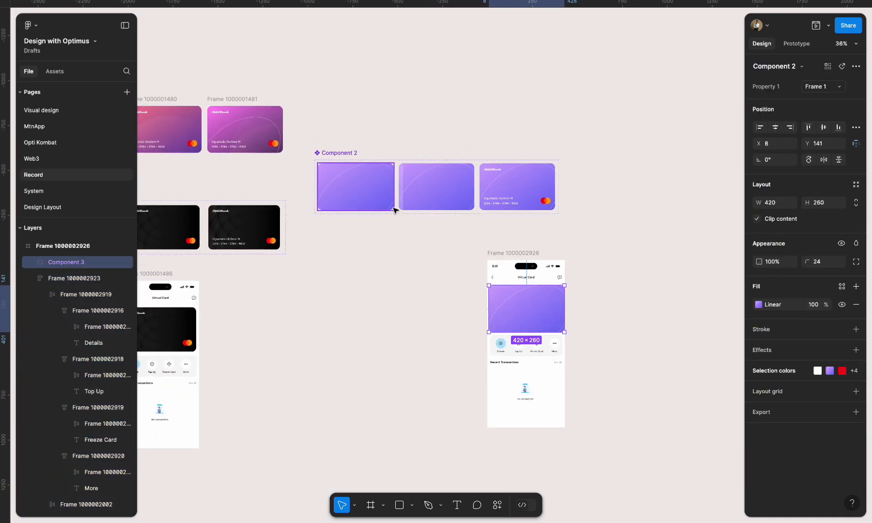
{"action": "scroll", "coordinate": [395, 211], "scroll_direction": "up", "scroll_amount": 3}
{"action": "left_click", "coordinate": [359, 174]}
{"action": "left_click", "coordinate": [465, 164], "text": "shift"}
{"action": "left_click", "coordinate": [614, 160], "text": "shift"}
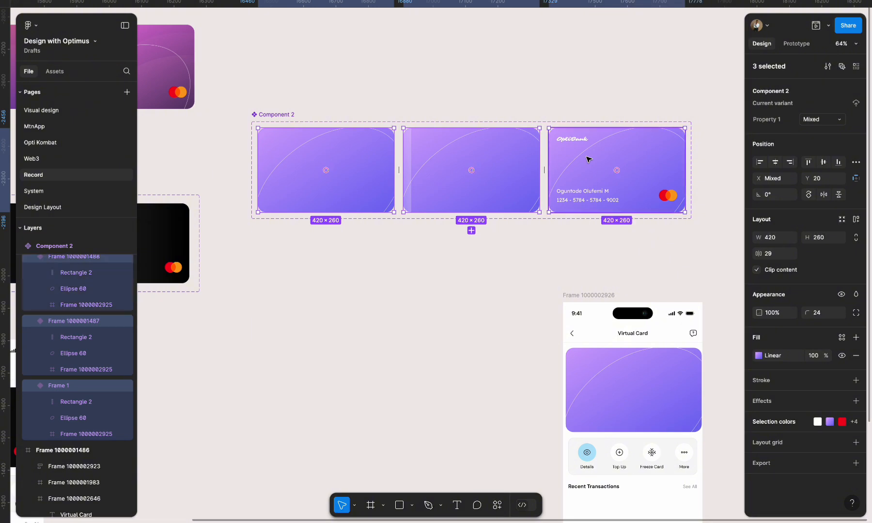
{"action": "key", "text": "k"}
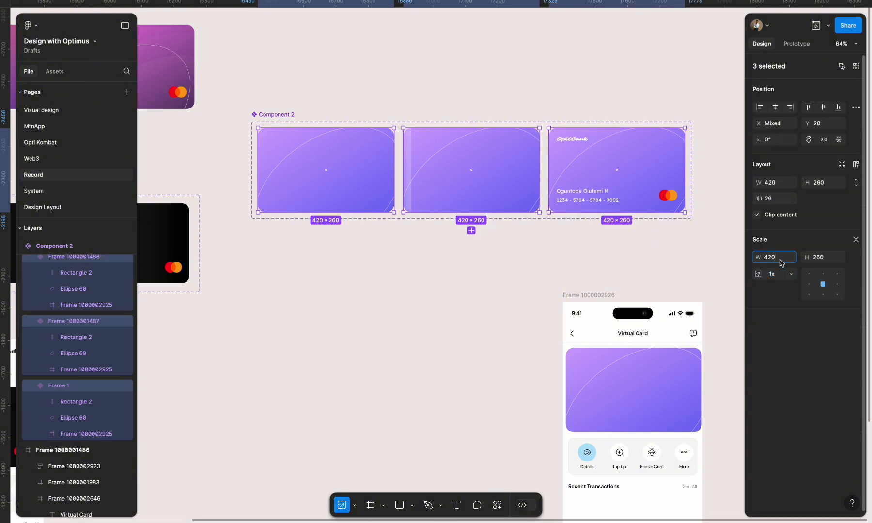
{"action": "type", "text": "398"}
{"action": "key", "text": "Return"}
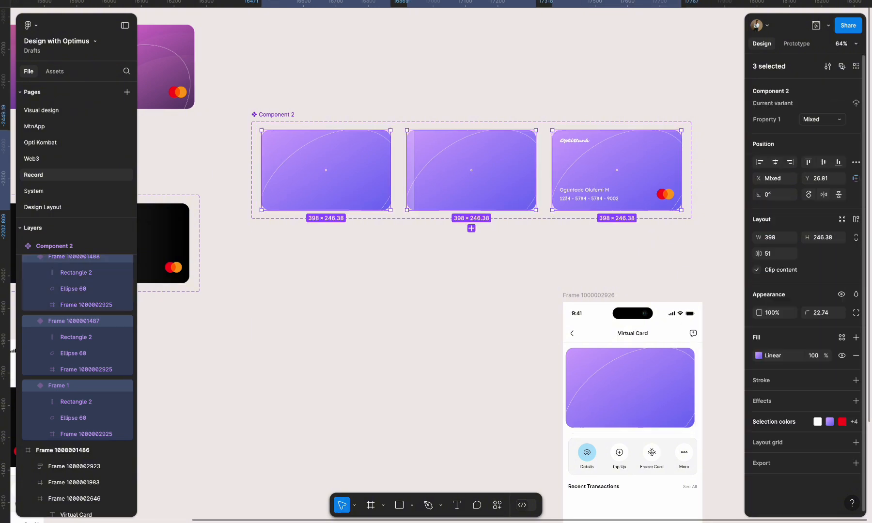
- Center the card instance horizontally in the Virtual Card phone frame
{"action": "scroll", "coordinate": [599, 259], "scroll_direction": "down", "scroll_amount": 2}
{"action": "scroll", "coordinate": [599, 259], "scroll_direction": "right", "scroll_amount": 3}
{"action": "scroll", "coordinate": [600, 259], "scroll_direction": "down", "scroll_amount": 2}
{"action": "scroll", "coordinate": [600, 259], "scroll_direction": "right", "scroll_amount": 3}
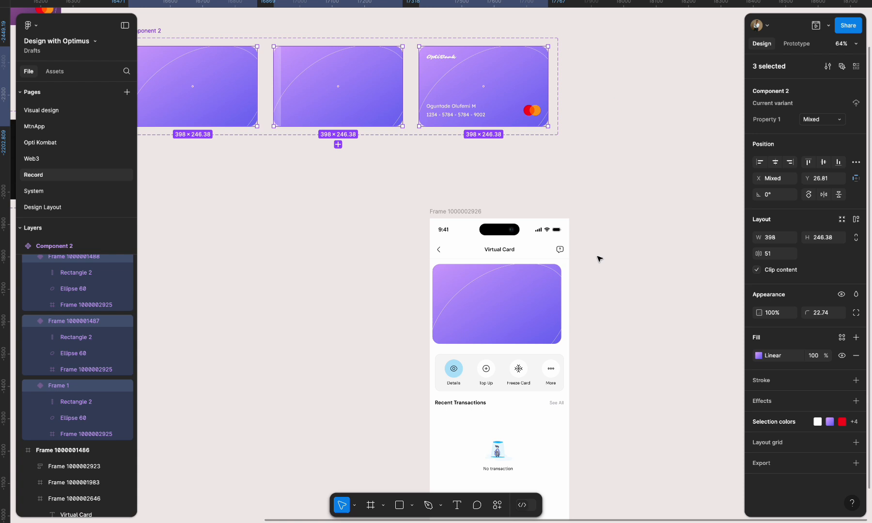
{"action": "left_click", "coordinate": [501, 316]}
{"action": "left_click", "coordinate": [776, 127]}
{"action": "left_click", "coordinate": [581, 310]}
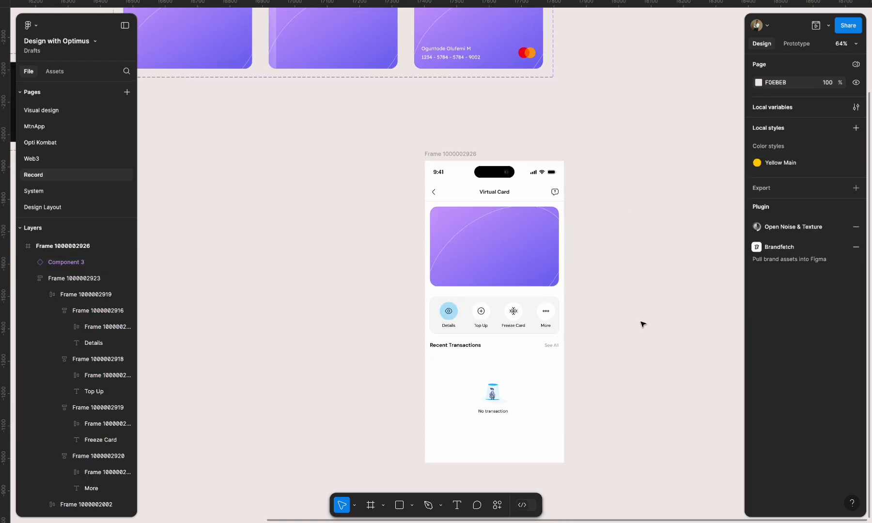
- Recolor the Details icon's circle with a purple sampled from the card, lightened to B7A8F9
{"action": "scroll", "coordinate": [566, 314], "scroll_direction": "up", "scroll_amount": 3}
{"action": "double_click", "coordinate": [395, 310]}
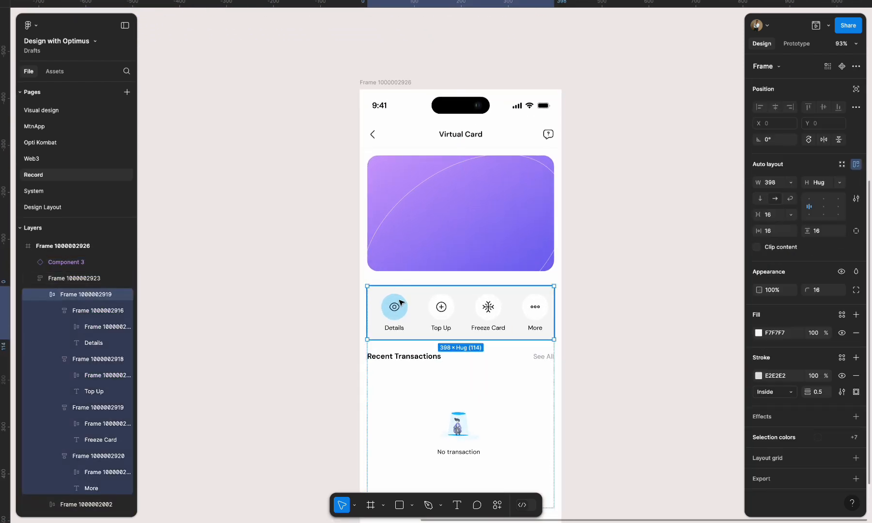
{"action": "left_click", "coordinate": [395, 310]}
{"action": "left_click", "coordinate": [759, 427]}
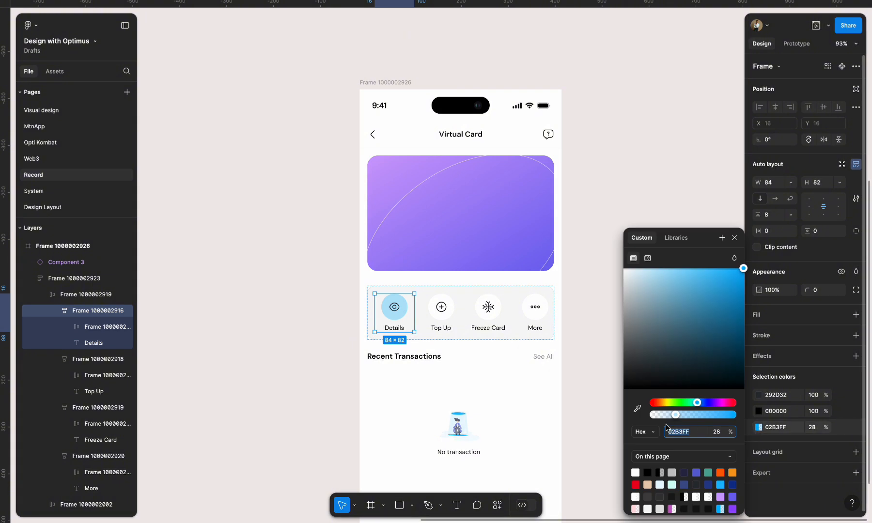
{"action": "left_click", "coordinate": [637, 412]}
{"action": "left_click", "coordinate": [522, 218]}
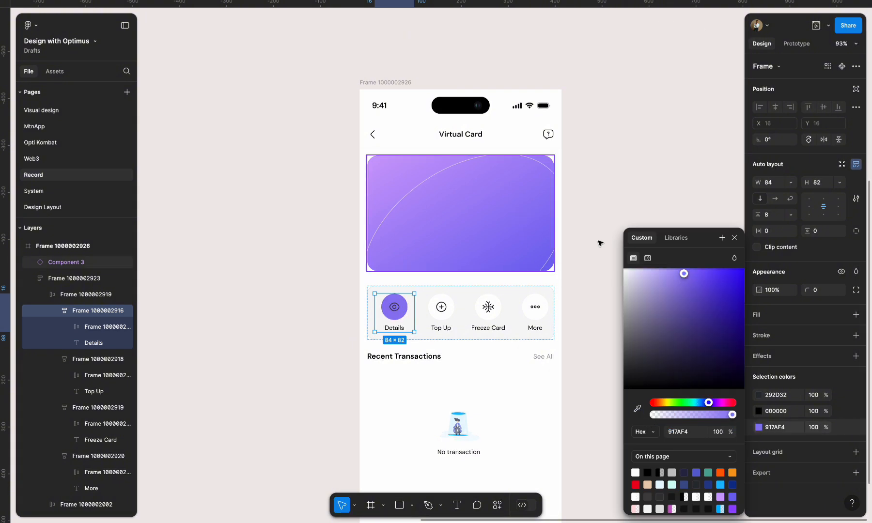
{"action": "left_click_drag", "start_coordinate": [684, 274], "coordinate": [663, 275]}
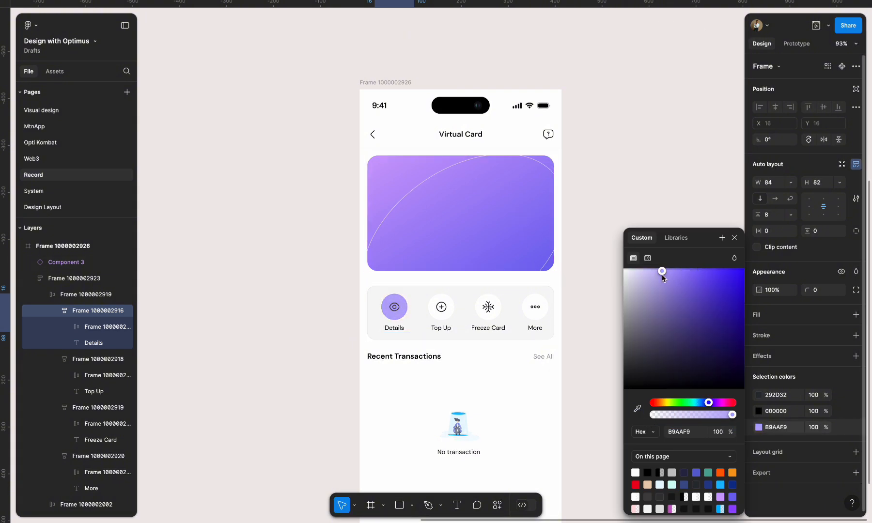
- Replace the bright blue in the No transaction illustration with the light purple B7A8F9 sampled from the Details circle
{"action": "scroll", "coordinate": [547, 312], "scroll_direction": "down", "scroll_amount": 5}
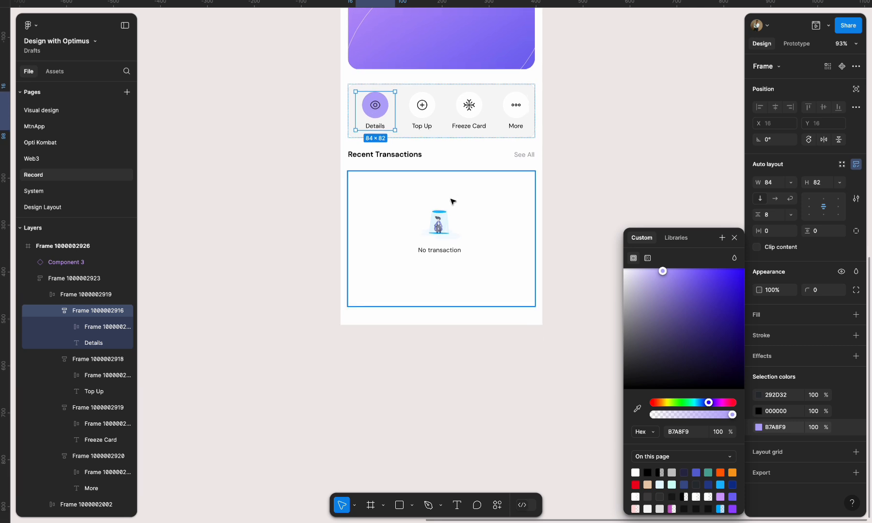
{"action": "left_click", "coordinate": [444, 230]}
{"action": "double_click", "coordinate": [444, 229]}
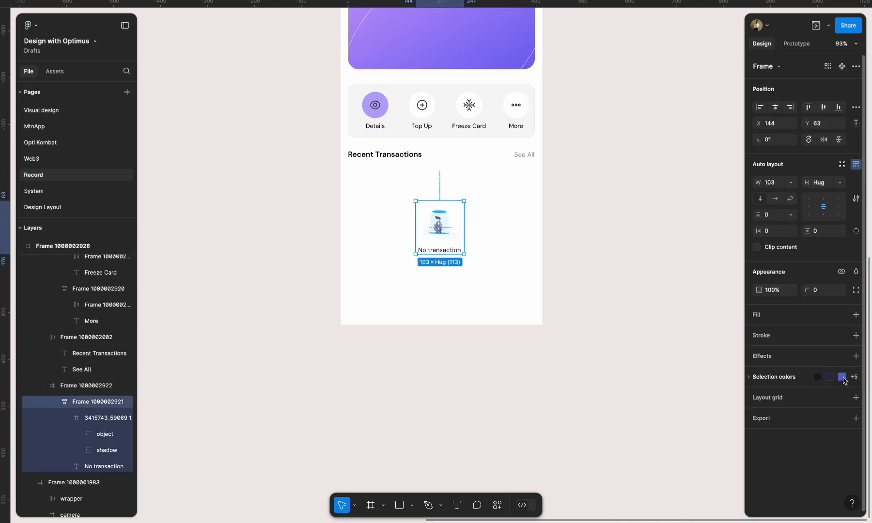
{"action": "left_click", "coordinate": [782, 377]}
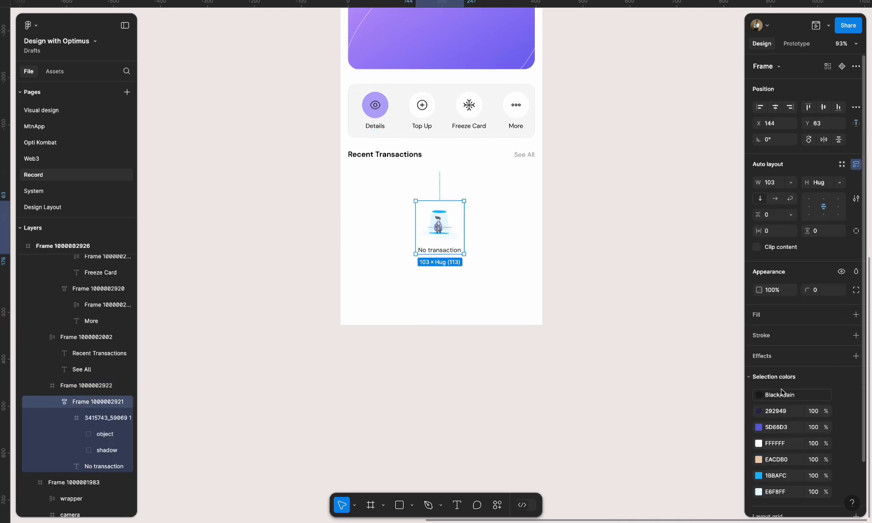
{"action": "left_click", "coordinate": [759, 476]}
{"action": "left_click", "coordinate": [638, 413]}
{"action": "scroll", "coordinate": [545, 323], "scroll_direction": "up", "scroll_amount": 1}
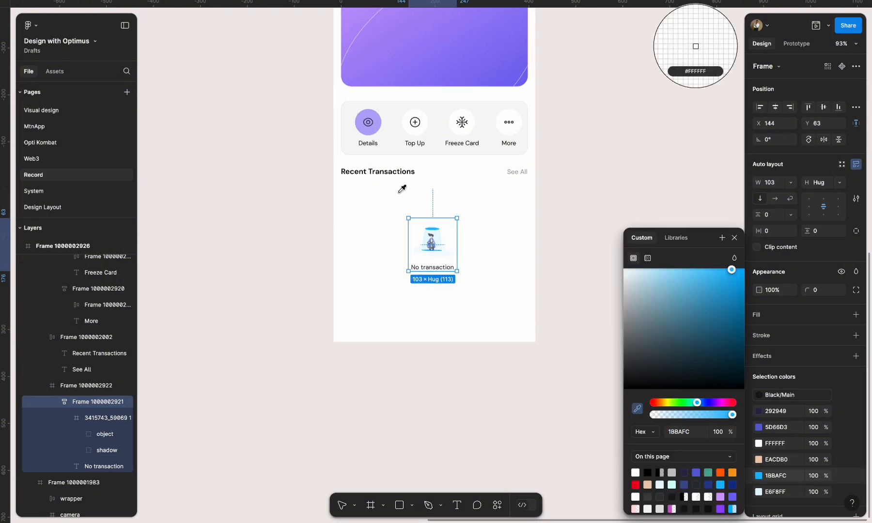
{"action": "left_click", "coordinate": [369, 134]}
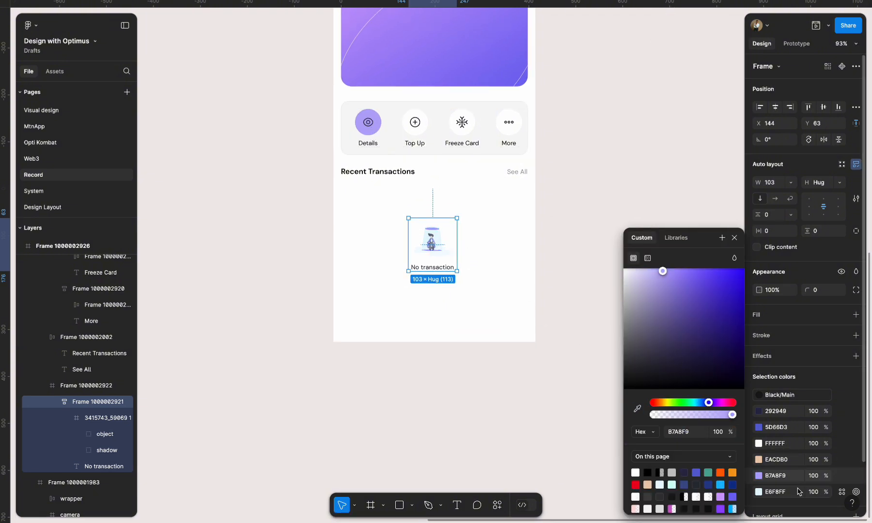
- Replace the illustration's pale blue E6F8FF with a purple sampled from the card, lightened to a very pale tint
{"action": "left_click", "coordinate": [760, 493]}
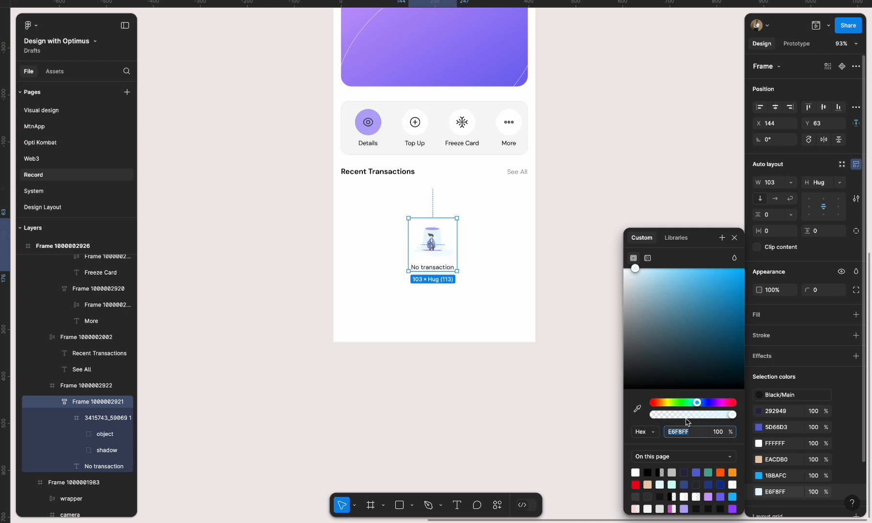
{"action": "left_click", "coordinate": [638, 408]}
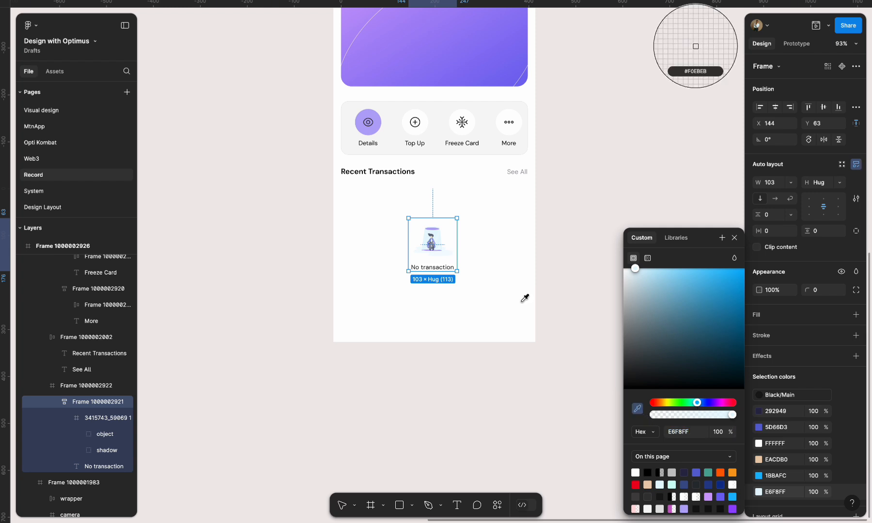
{"action": "left_click", "coordinate": [391, 60]}
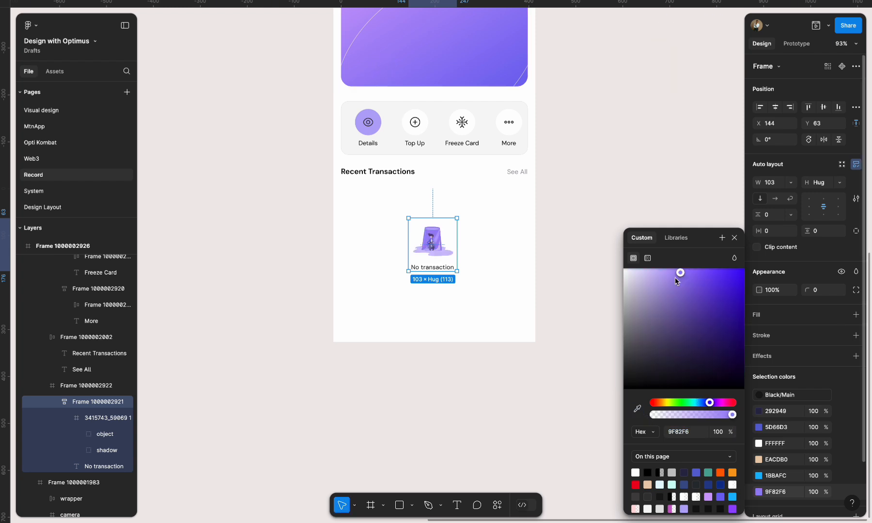
{"action": "left_click_drag", "start_coordinate": [681, 274], "coordinate": [632, 267]}
{"action": "left_click", "coordinate": [559, 132]}
- Preview the phone frame's card animation in the prototype viewer and close the preview
{"action": "scroll", "coordinate": [553, 141], "scroll_direction": "up", "scroll_amount": 2}
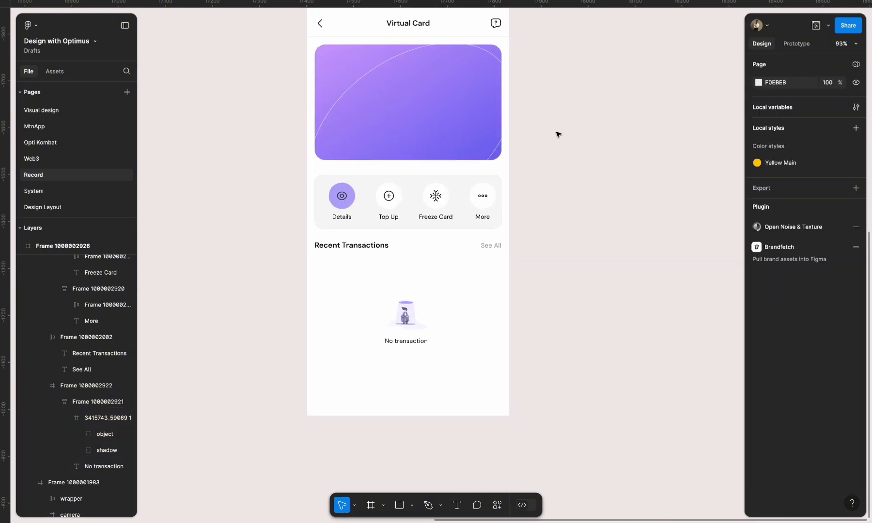
{"action": "scroll", "coordinate": [547, 145], "scroll_direction": "up", "scroll_amount": 2}
{"action": "scroll", "coordinate": [547, 146], "scroll_direction": "right", "scroll_amount": 2}
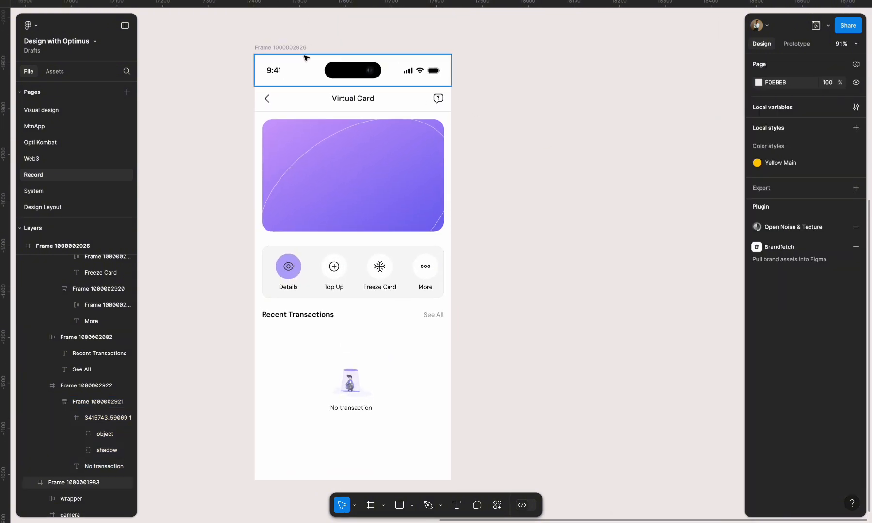
{"action": "left_click", "coordinate": [276, 48]}
{"action": "left_click", "coordinate": [276, 48]}
{"action": "scroll", "coordinate": [395, 48], "scroll_direction": "down", "scroll_amount": 2}
{"action": "scroll", "coordinate": [395, 49], "scroll_direction": "right", "scroll_amount": 2}
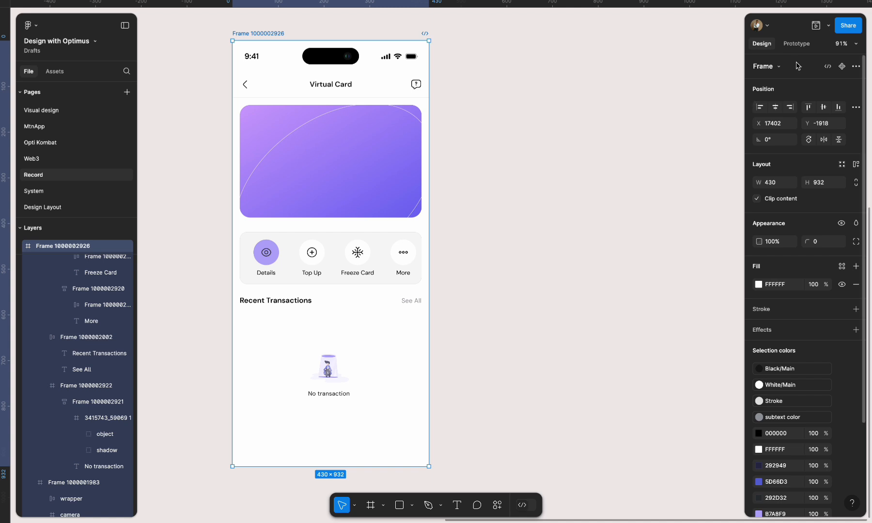
{"action": "left_click", "coordinate": [817, 27]}
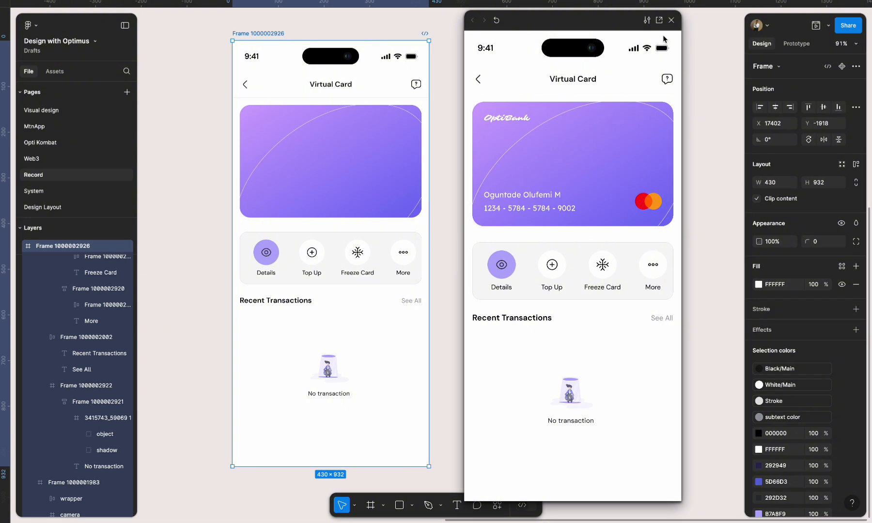
{"action": "left_click", "coordinate": [672, 20]}
- Set the Smart animate duration of the transition from the second to the third card variant to 3000 ms
{"action": "scroll", "coordinate": [536, 242], "scroll_direction": "up", "scroll_amount": 10}
{"action": "scroll", "coordinate": [536, 242], "scroll_direction": "left", "scroll_amount": 6}
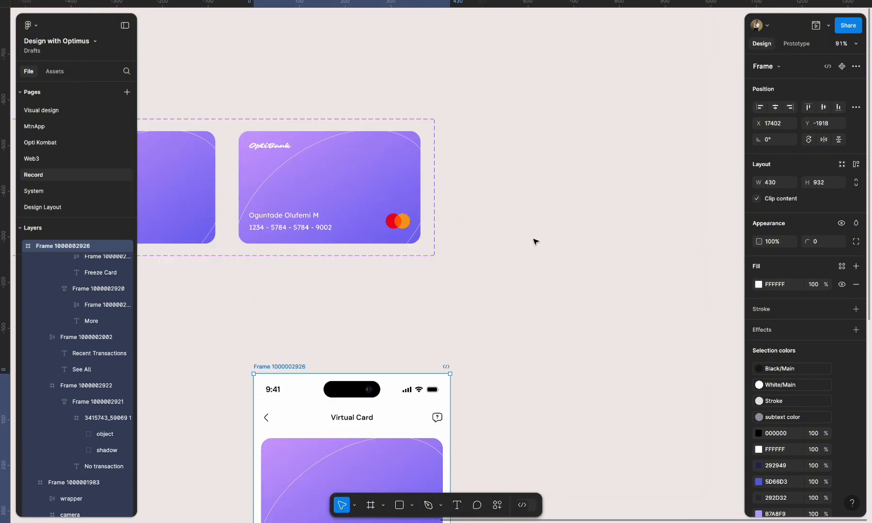
{"action": "left_click", "coordinate": [396, 176]}
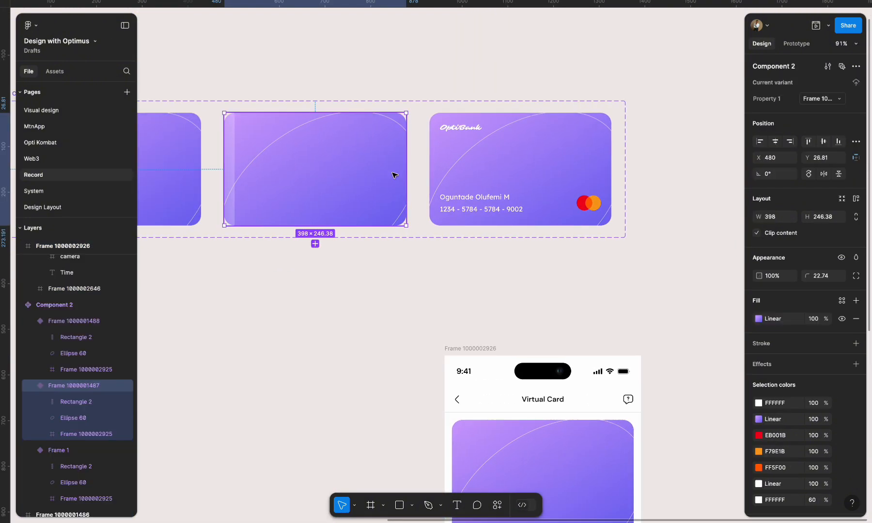
{"action": "key", "text": "shift+e"}
{"action": "left_click", "coordinate": [423, 170]}
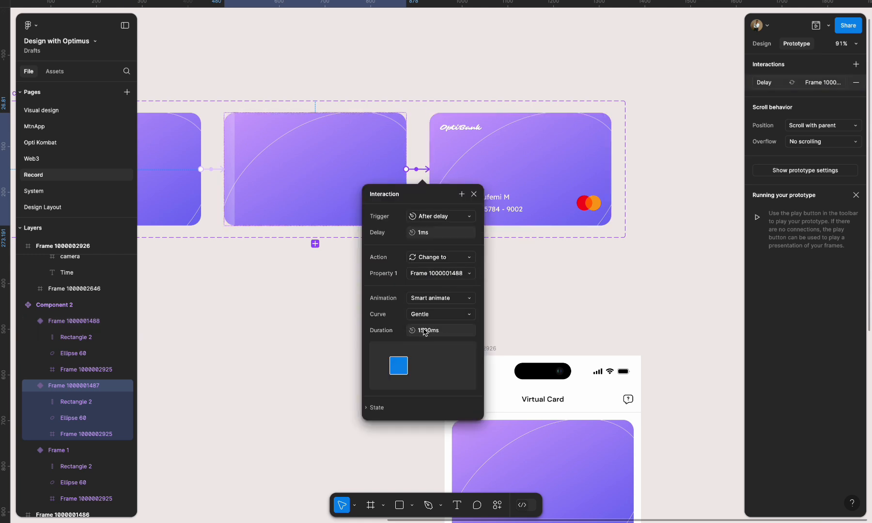
{"action": "type", "text": "30"}
{"action": "scroll", "coordinate": [439, 400], "scroll_direction": "down", "scroll_amount": 5}
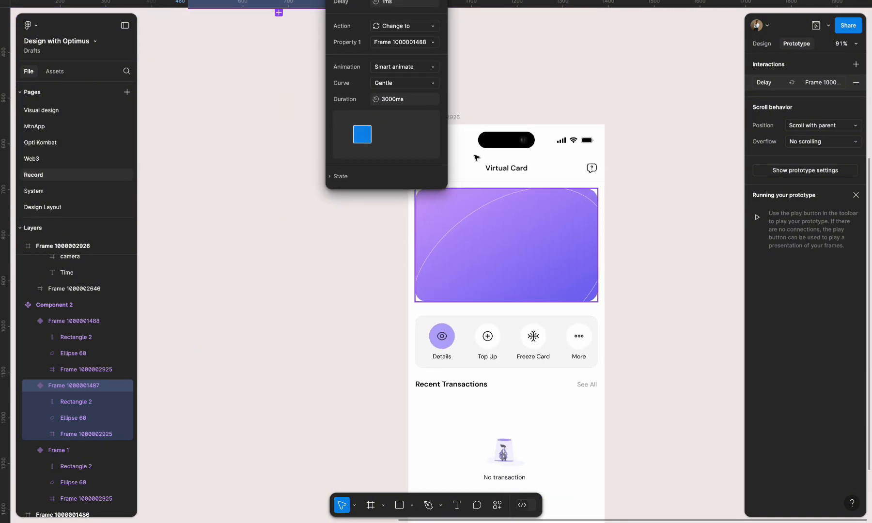
- With the phone frame open in preview, set the duration of the transition from the first to the second card variant to 1 ms and replay it
{"action": "left_click", "coordinate": [455, 118]}
{"action": "left_click", "coordinate": [817, 25]}
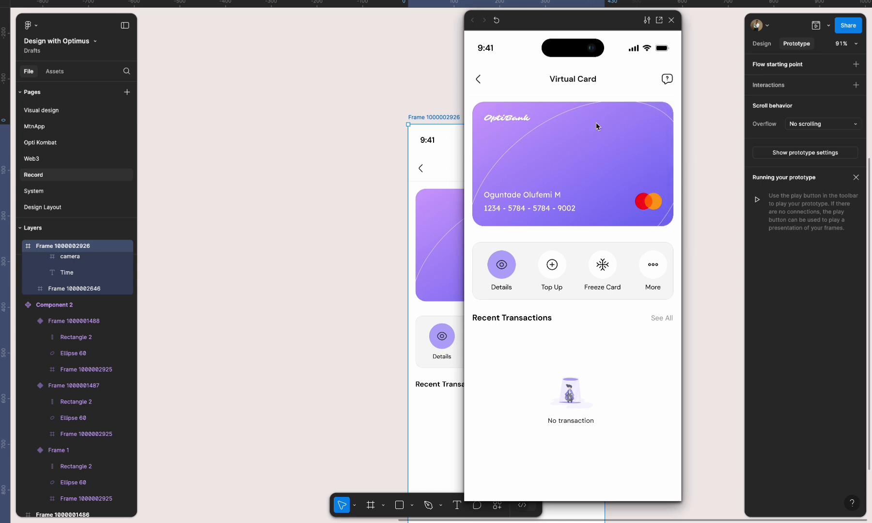
{"action": "scroll", "coordinate": [433, 203], "scroll_direction": "up", "scroll_amount": 3}
{"action": "scroll", "coordinate": [433, 202], "scroll_direction": "left", "scroll_amount": 2}
{"action": "scroll", "coordinate": [433, 203], "scroll_direction": "up", "scroll_amount": 3}
{"action": "scroll", "coordinate": [433, 203], "scroll_direction": "left", "scroll_amount": 2}
{"action": "left_click", "coordinate": [292, 167]}
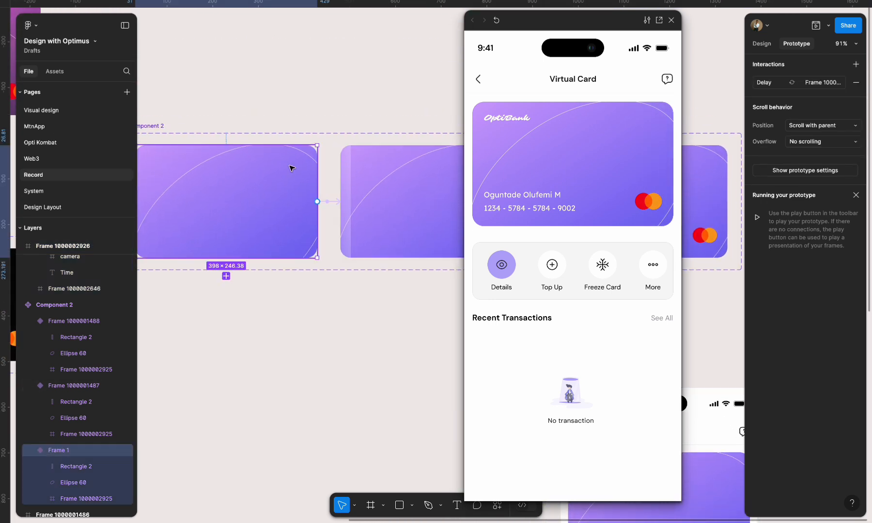
{"action": "left_click", "coordinate": [335, 204]}
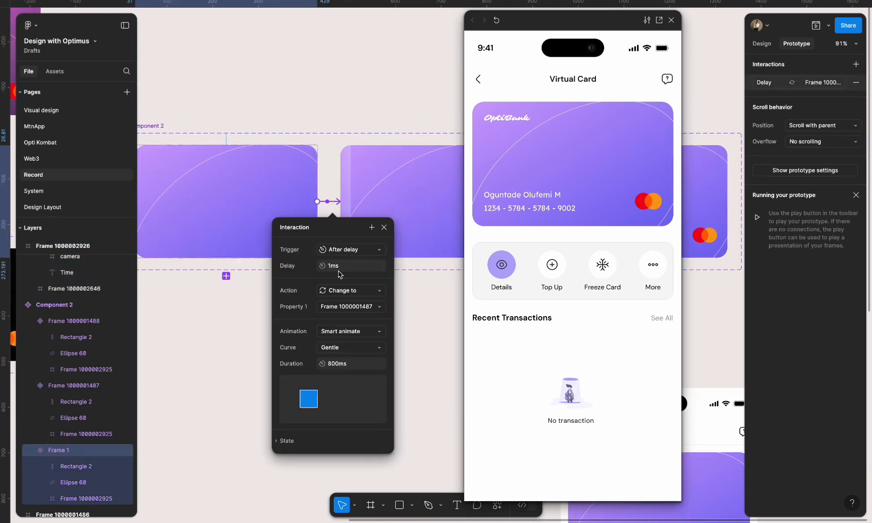
{"action": "type", "text": "1"}
{"action": "key", "text": "Return"}
{"action": "left_click", "coordinate": [497, 20]}
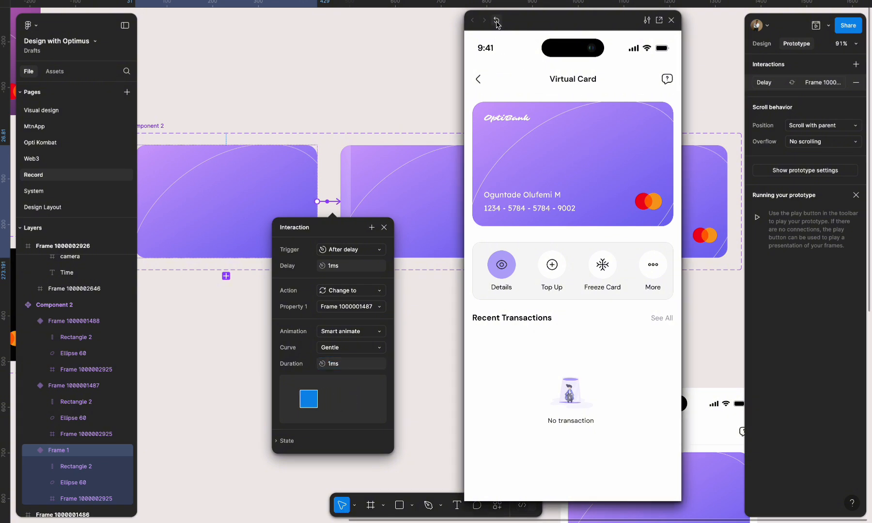
- Set the Smart animate duration of the transition from the second to the third card variant to 5000 ms
{"action": "left_click", "coordinate": [426, 182]}
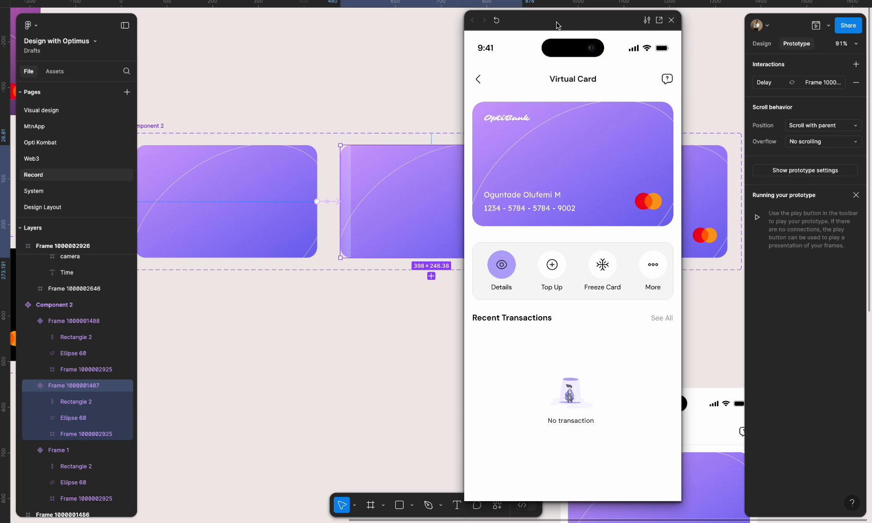
{"action": "left_click_drag", "start_coordinate": [557, 25], "coordinate": [766, 38]}
{"action": "left_click", "coordinate": [535, 202]}
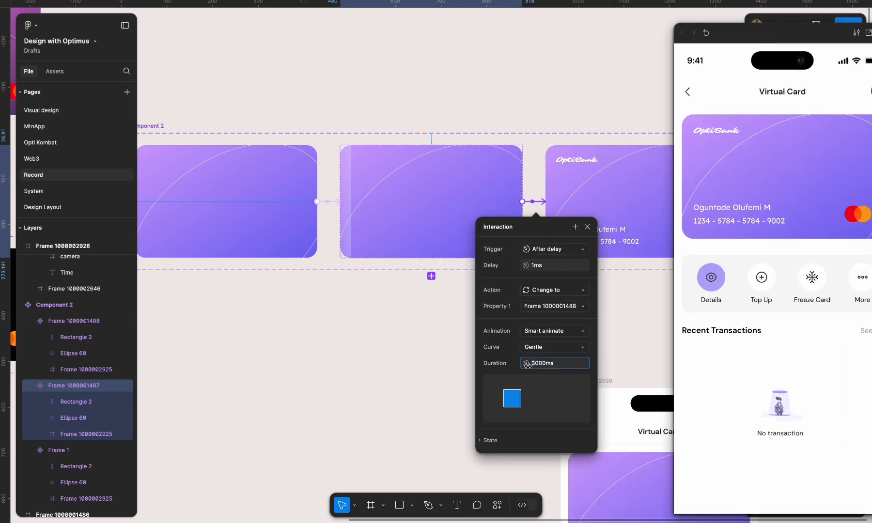
- Replay the card animation in the preview and close both the preview and the interaction settings
{"action": "left_click", "coordinate": [708, 33]}
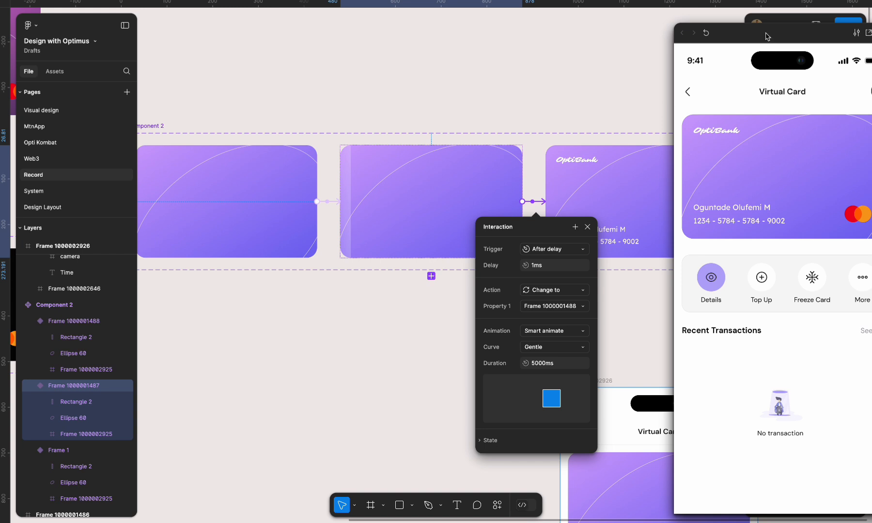
{"action": "left_click_drag", "start_coordinate": [766, 34], "coordinate": [692, 32]}
{"action": "left_click", "coordinate": [805, 33]}
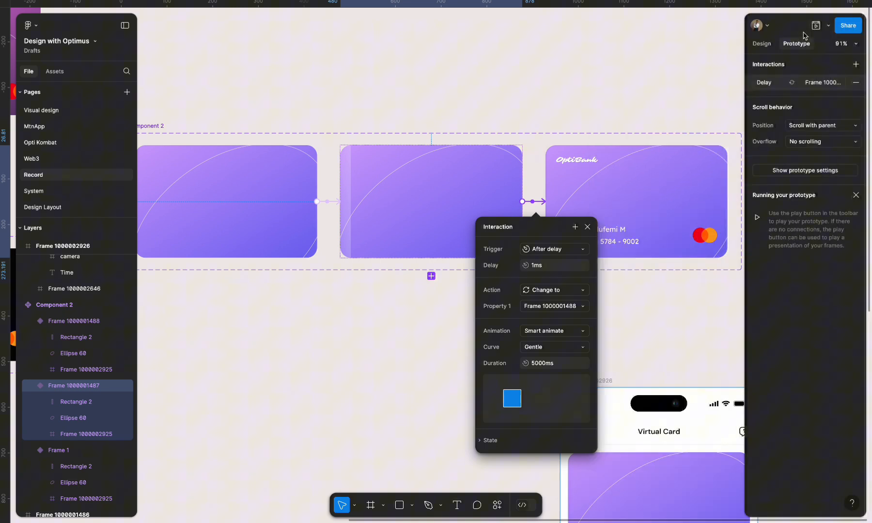
{"action": "left_click", "coordinate": [587, 227]}
- Try a duplicate of the Virtual Card phone frame beside the original and undo it
{"action": "scroll", "coordinate": [529, 236], "scroll_direction": "down", "scroll_amount": 5}
{"action": "scroll", "coordinate": [512, 236], "scroll_direction": "down", "scroll_amount": 5}
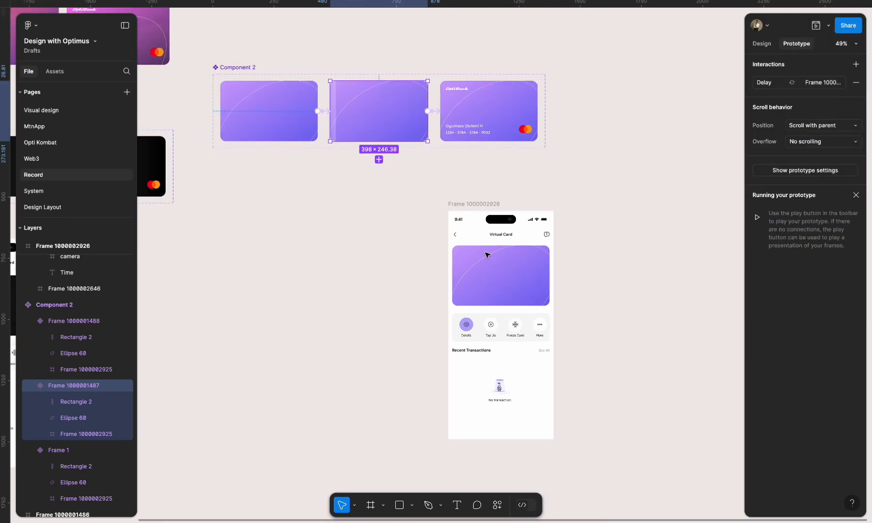
{"action": "scroll", "coordinate": [467, 253], "scroll_direction": "down", "scroll_amount": 3}
{"action": "left_click", "coordinate": [413, 96]}
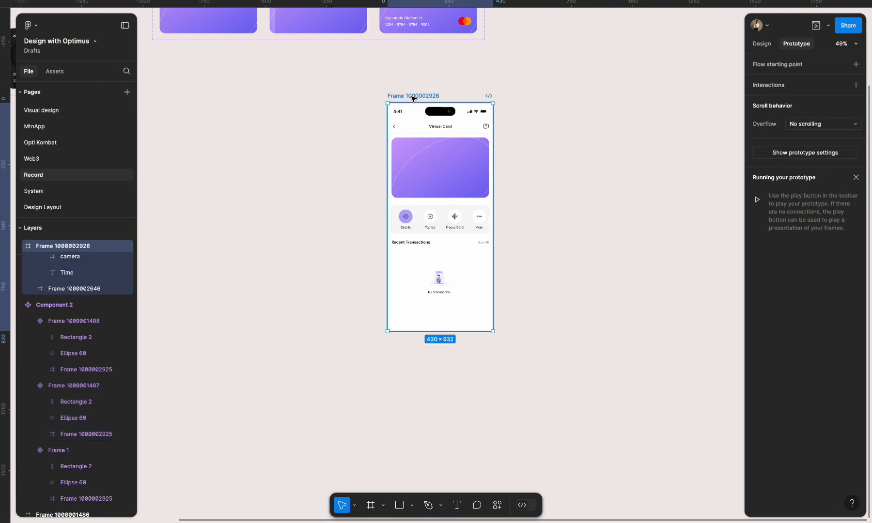
{"action": "left_click", "coordinate": [762, 44]}
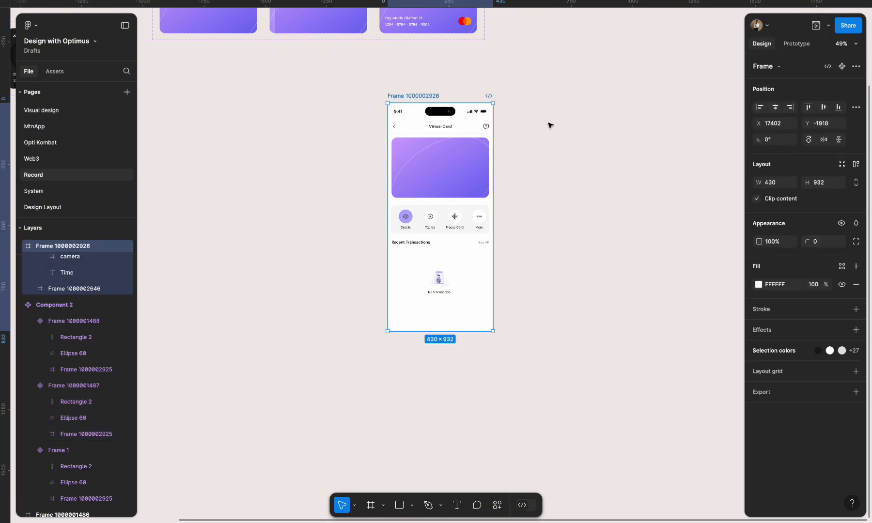
{"action": "scroll", "coordinate": [550, 125], "scroll_direction": "right", "scroll_amount": 2}
{"action": "scroll", "coordinate": [550, 125], "scroll_direction": "up", "scroll_amount": 1}
{"action": "left_click_drag", "start_coordinate": [380, 120], "coordinate": [495, 120]}
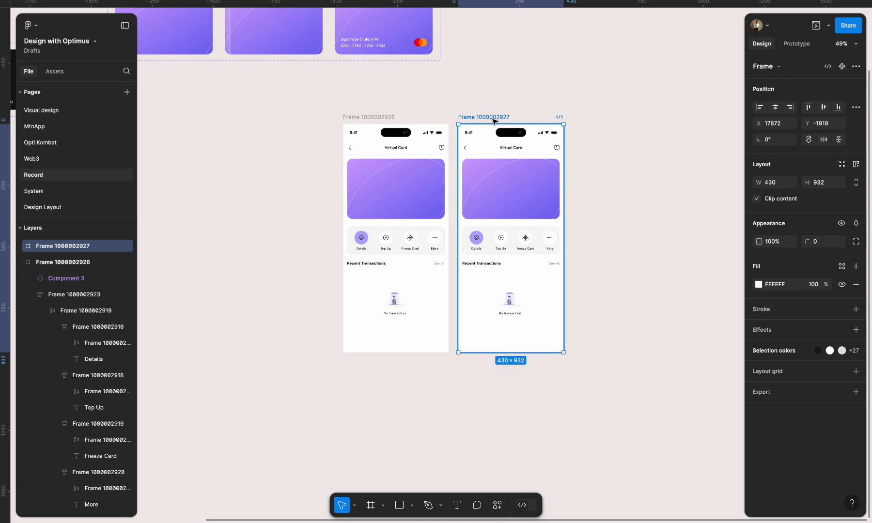
{"action": "key", "text": "ctrl+z"}
- Try an auto layout gap of 600 on the content section below the card and undo it
{"action": "scroll", "coordinate": [424, 254], "scroll_direction": "up", "scroll_amount": 5}
{"action": "left_click", "coordinate": [399, 232]}
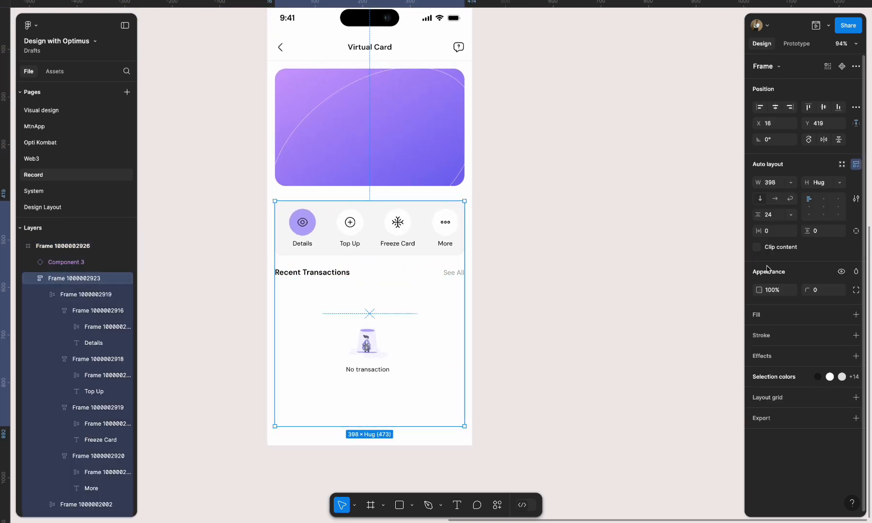
{"action": "left_click", "coordinate": [775, 216]}
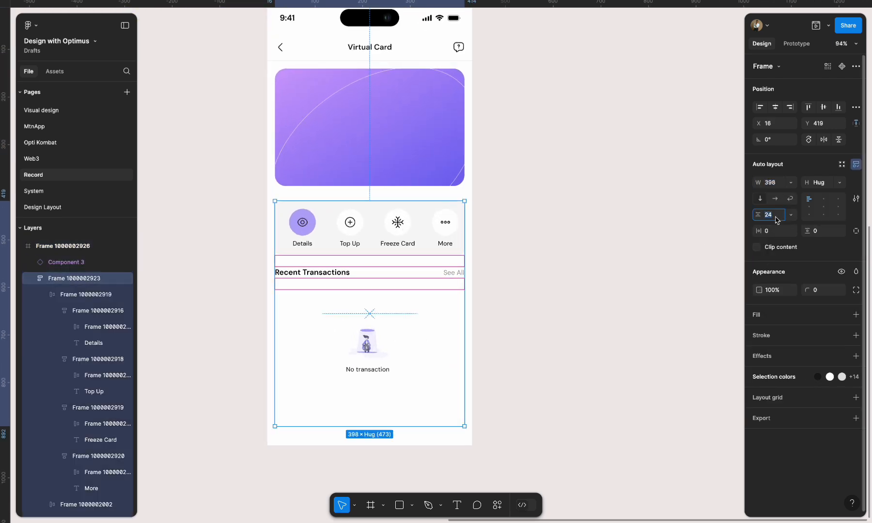
{"action": "type", "text": "600"}
{"action": "key", "text": "Return"}
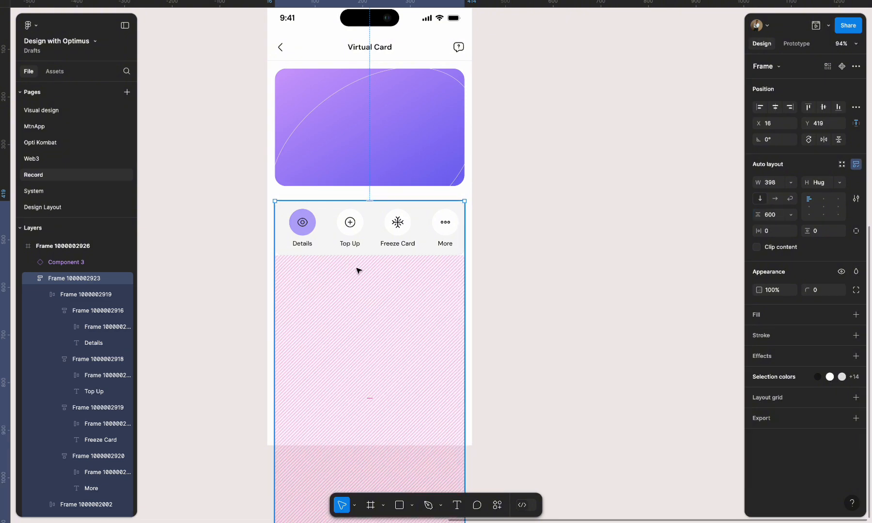
{"action": "scroll", "coordinate": [356, 270], "scroll_direction": "down", "scroll_amount": 5}
{"action": "scroll", "coordinate": [358, 261], "scroll_direction": "down", "scroll_amount": 3}
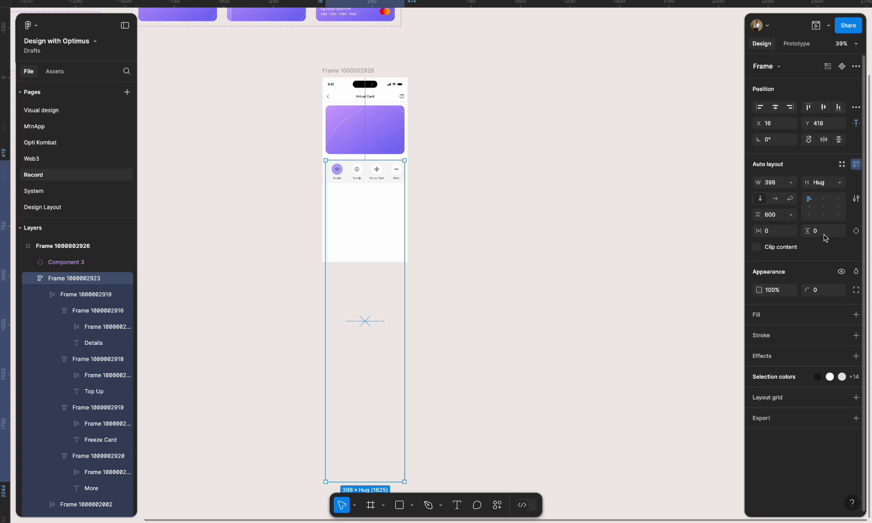
{"action": "key", "text": "ctrl+z"}
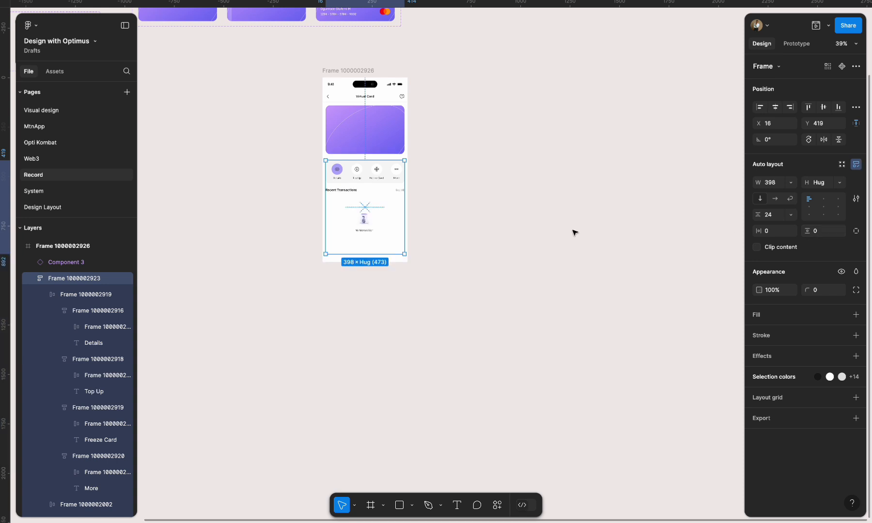
- Duplicate the Virtual Card phone frame and place the copy just to the right of the original
{"action": "left_click", "coordinate": [350, 71]}
{"action": "left_click_drag", "start_coordinate": [350, 71], "coordinate": [449, 72]}
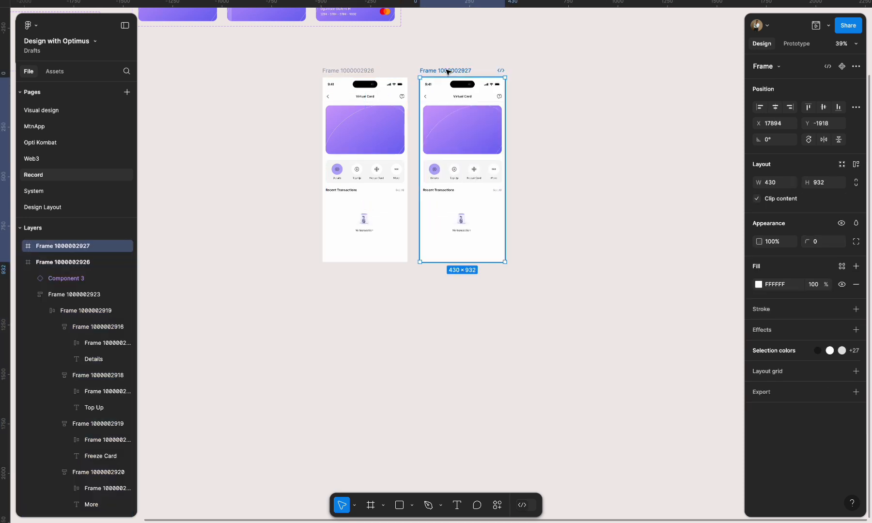
- Give the content section below the card in the original frame a vertical padding of 24 and an auto layout gap of 600
{"action": "left_click", "coordinate": [373, 180]}
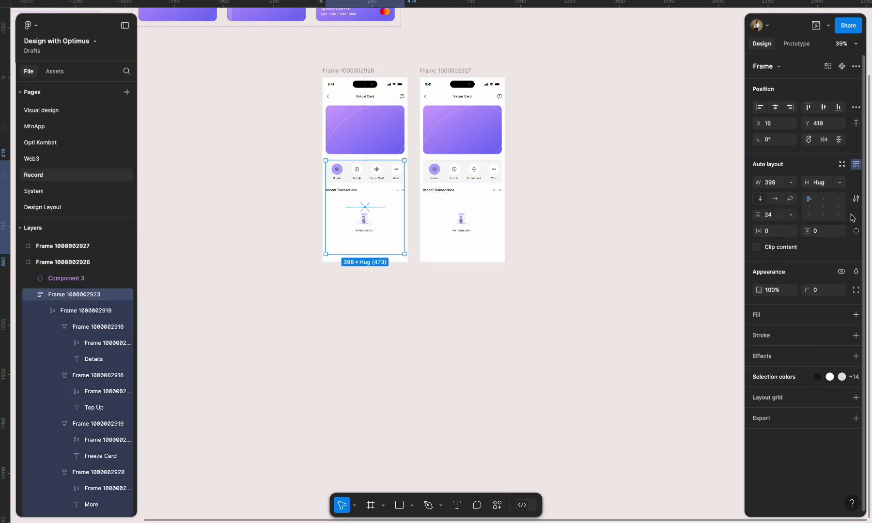
{"action": "left_click", "coordinate": [822, 234]}
{"action": "key", "text": "Return"}
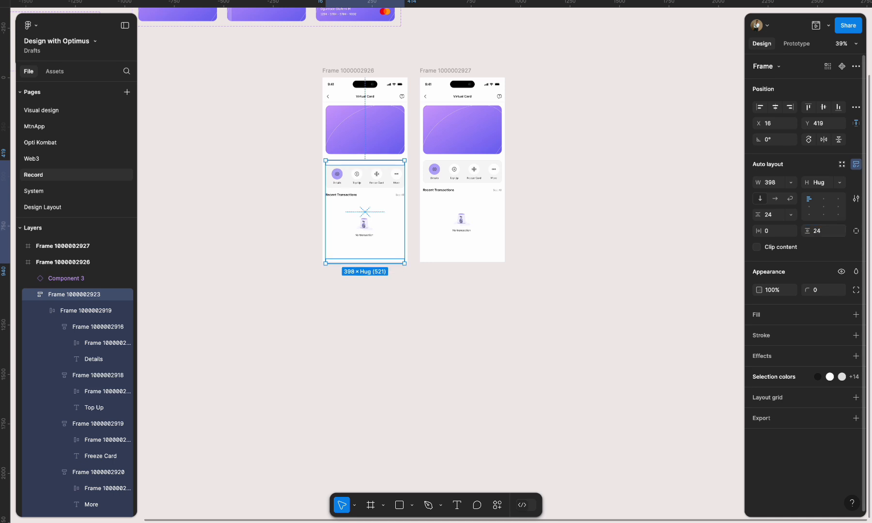
{"action": "left_click", "coordinate": [773, 216]}
{"action": "type", "text": "60"}
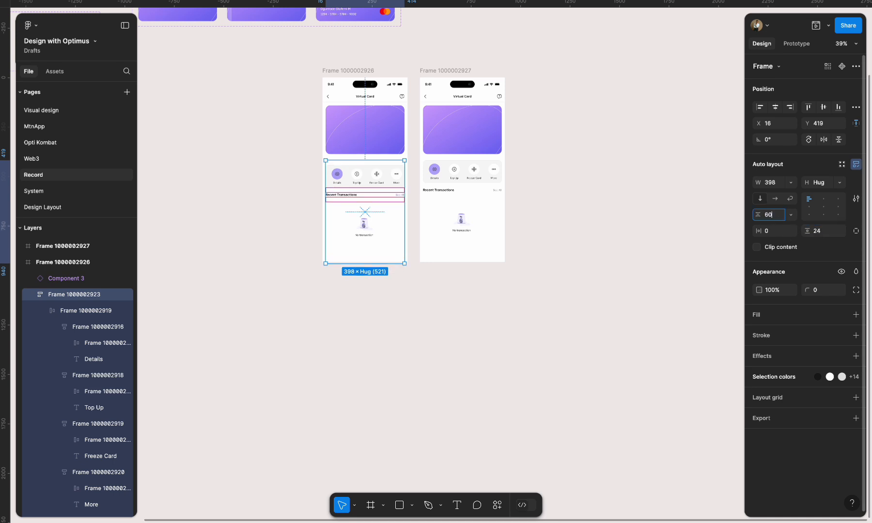
{"action": "type", "text": "0"}
{"action": "key", "text": "Return"}
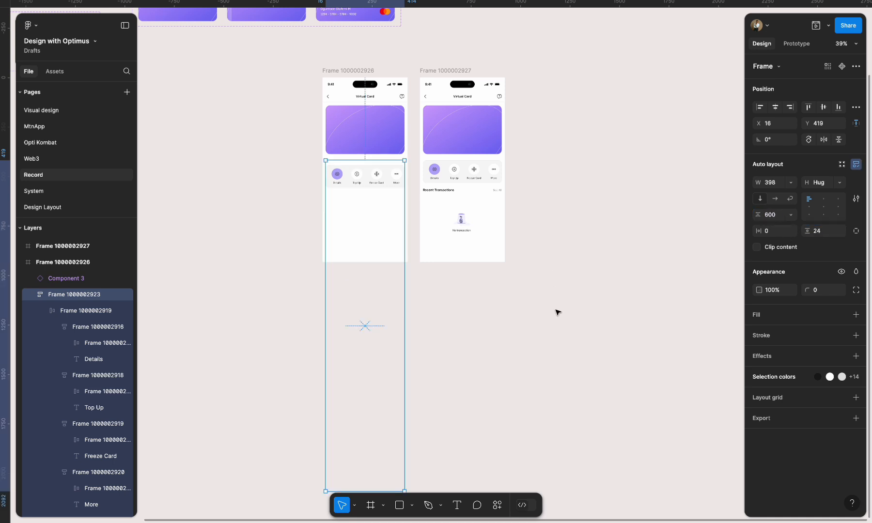
- Move the original frame's content section straight down to Y 931, out of the phone screen's visible area
{"action": "left_click", "coordinate": [557, 313]}
{"action": "left_click_drag", "start_coordinate": [375, 178], "coordinate": [374, 250]}
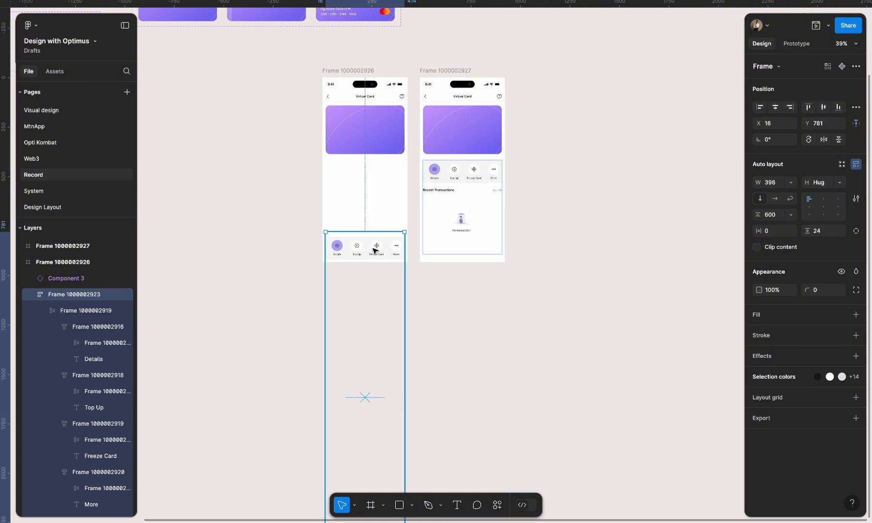
{"action": "key", "text": "shift+Down"}
{"action": "key", "text": "shift+Down"}
{"action": "key", "text": "shift+Down"}
{"action": "key", "text": "shift+Down"}
{"action": "key", "text": "shift+Down"}
{"action": "key", "text": "shift+Down"}
{"action": "key", "text": "shift+Down"}
{"action": "key", "text": "shift+Down"}
{"action": "key", "text": "shift+Down"}
{"action": "key", "text": "shift+Down"}
{"action": "key", "text": "shift+Down"}
{"action": "key", "text": "shift+Down"}
{"action": "key", "text": "shift+Down"}
{"action": "key", "text": "shift+Down"}
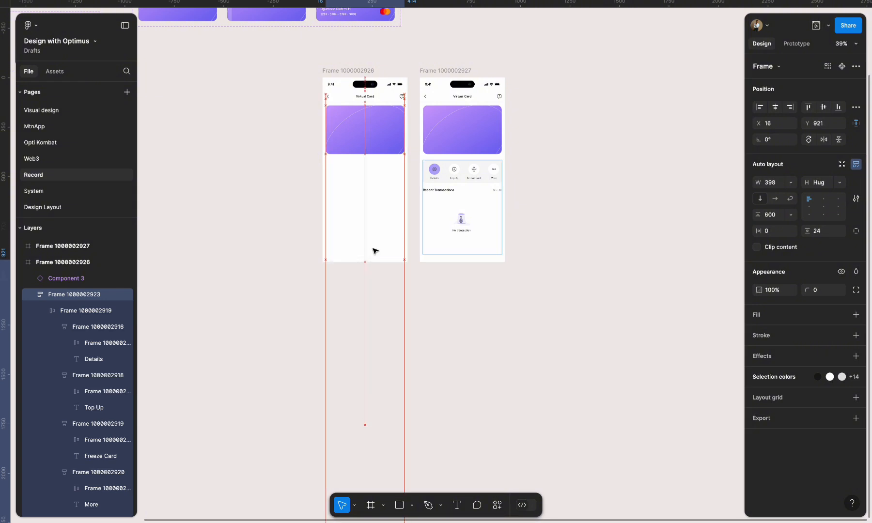
{"action": "key", "text": "shift+Down"}
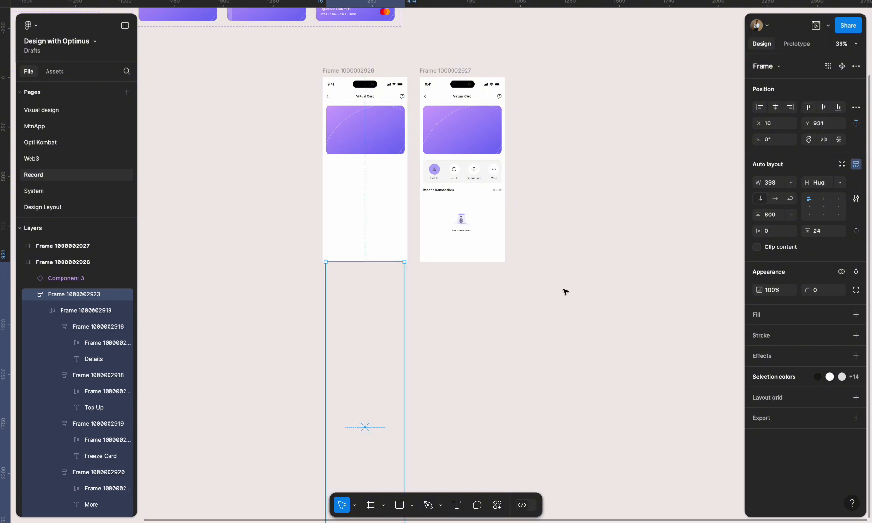
{"action": "left_click", "coordinate": [565, 292]}
- Connect the original phone frame to its duplicate with a prototype interaction triggered After delay
{"action": "left_click", "coordinate": [796, 44]}
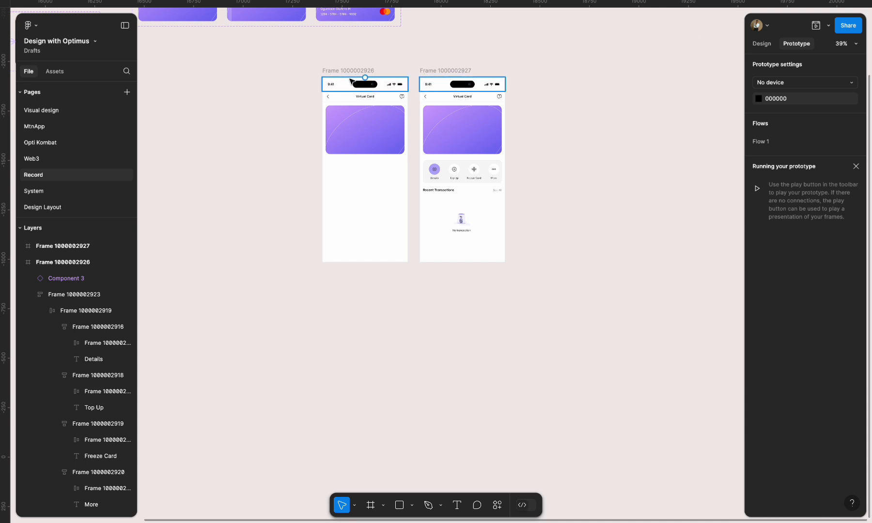
{"action": "left_click", "coordinate": [351, 80]}
{"action": "left_click_drag", "start_coordinate": [408, 170], "coordinate": [427, 173]}
{"action": "left_click", "coordinate": [445, 218]}
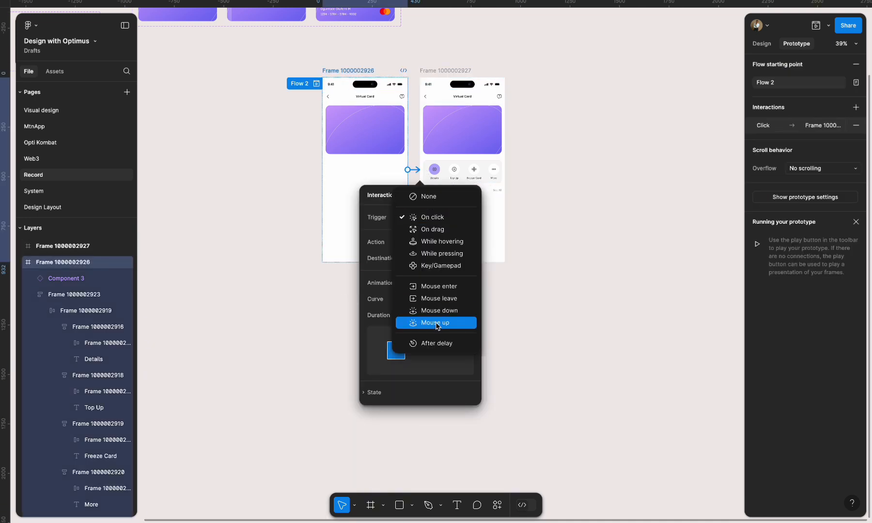
{"action": "left_click", "coordinate": [424, 345]}
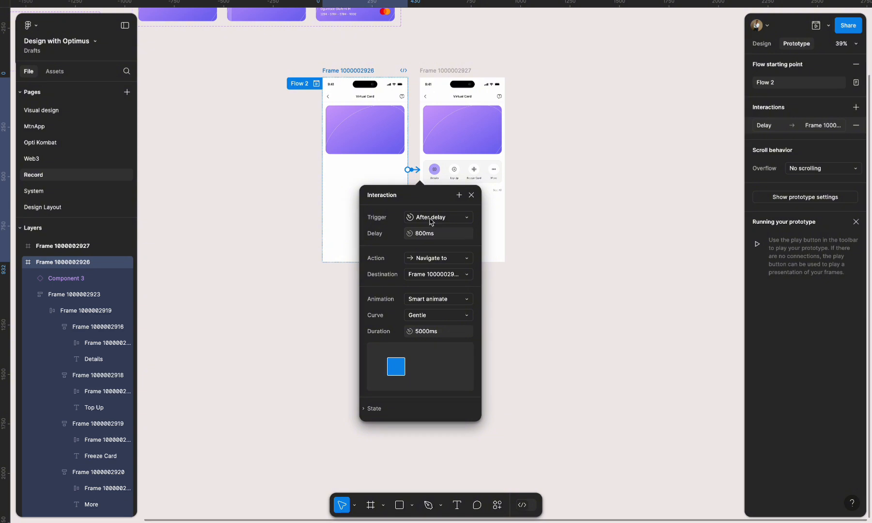
- Set the frame-to-frame interaction's delay to 1500 ms and its Smart animate duration to 800 ms
{"action": "left_click", "coordinate": [420, 235]}
{"action": "type", "text": "10"}
{"action": "left_click", "coordinate": [423, 332]}
{"action": "type", "text": "800"}
{"action": "key", "text": "Return"}
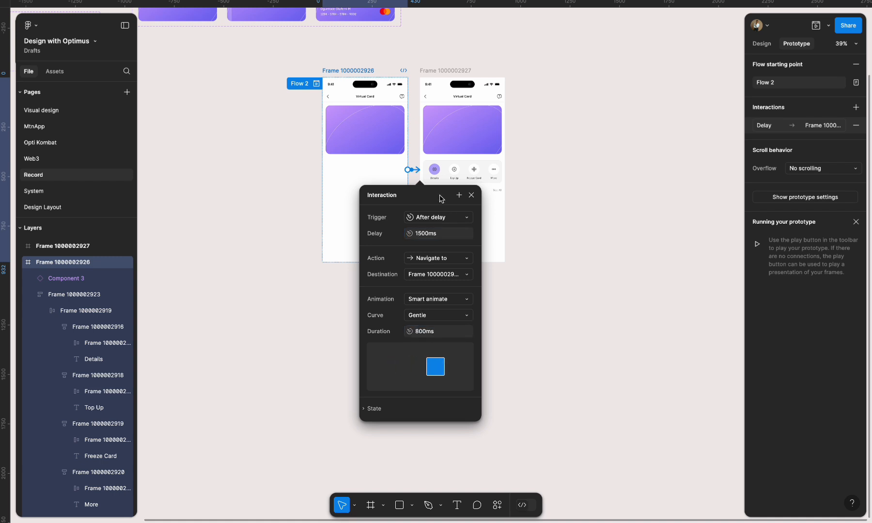
- Preview Flow 2 from the original phone frame and restart the prototype to watch the content slide in
{"action": "left_click", "coordinate": [315, 85]}
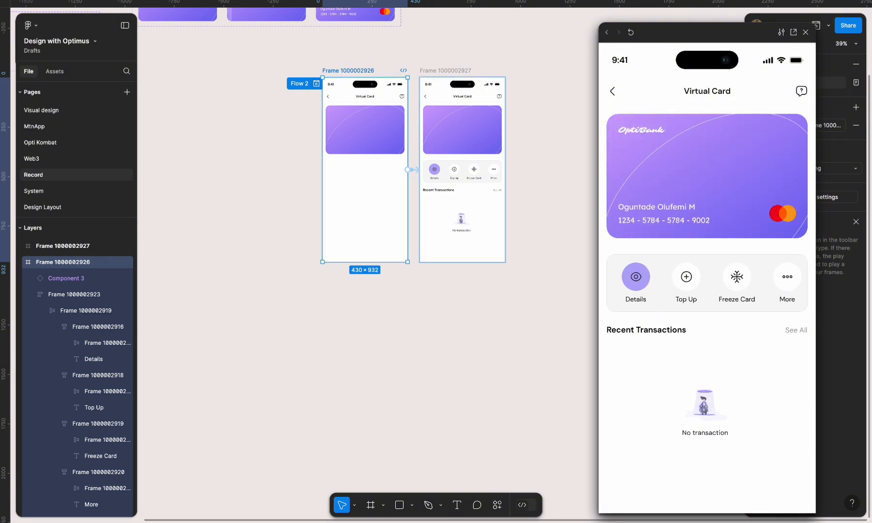
{"action": "left_click", "coordinate": [631, 33]}
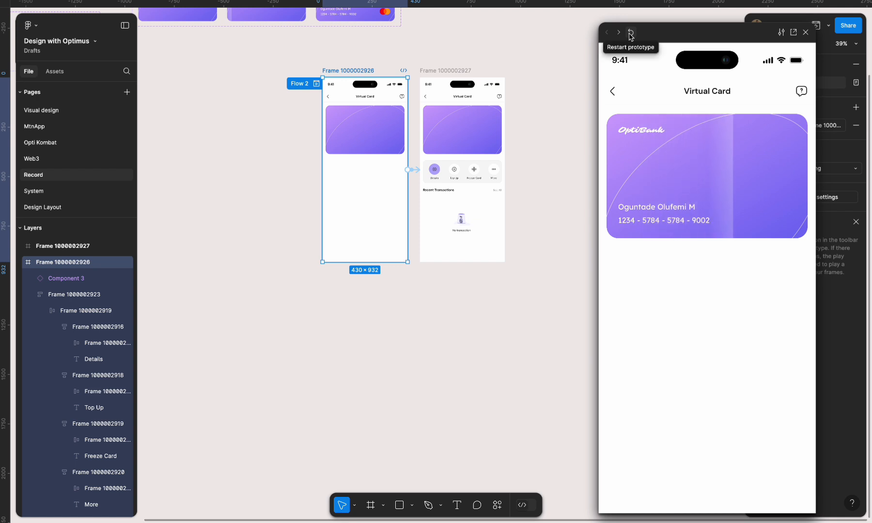